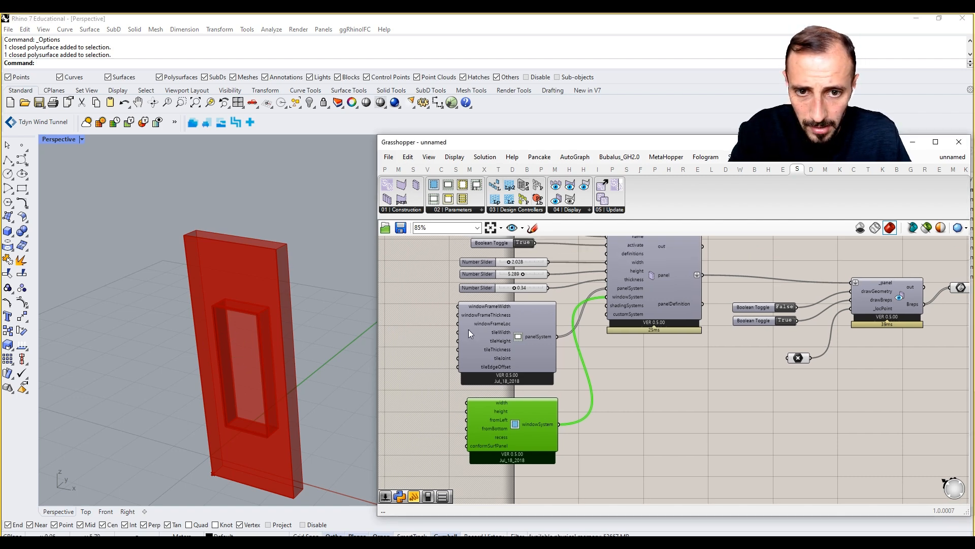
- Add a number slider with value 0.2 and connect it to the panel system's windowFrameWidth input
scroll(468, 329, "up", 3)
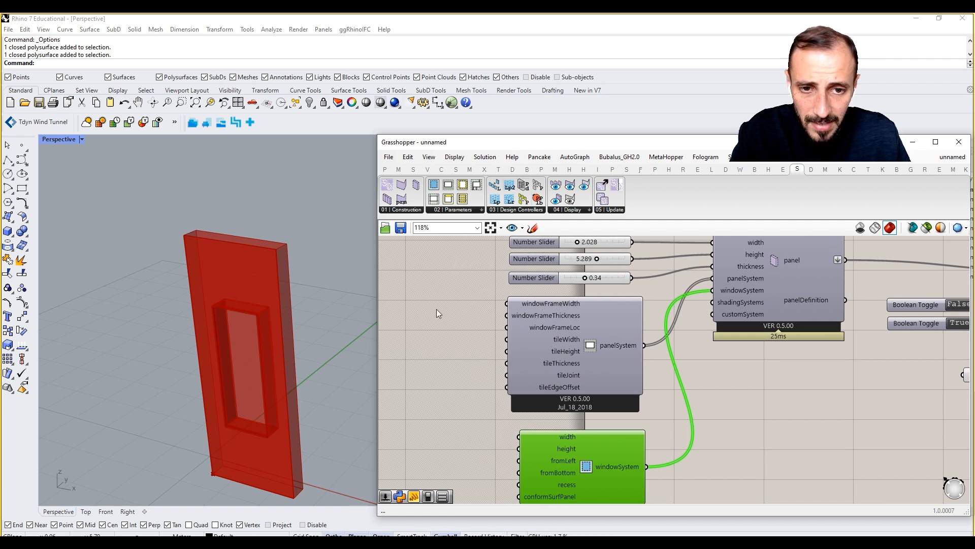
scroll(435, 310, "up", 1)
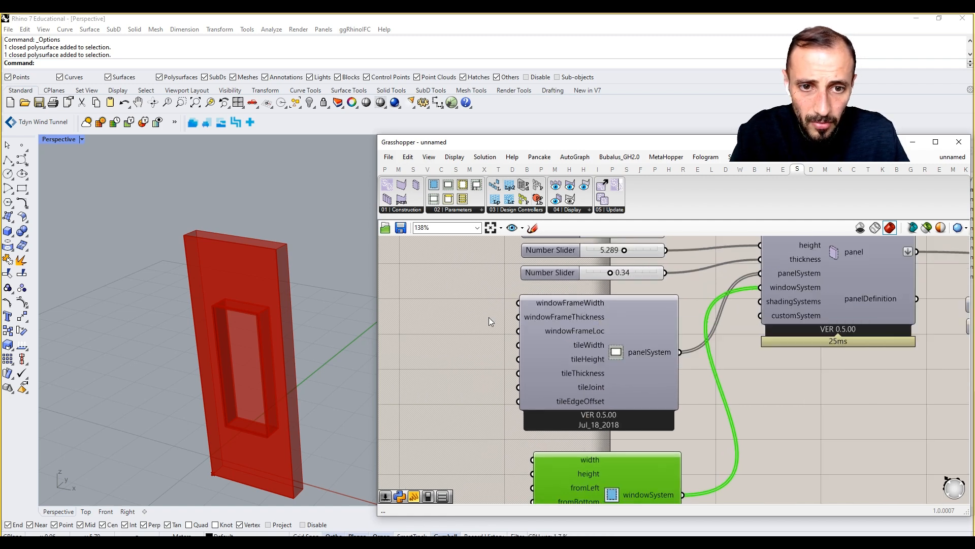
double_click(438, 311)
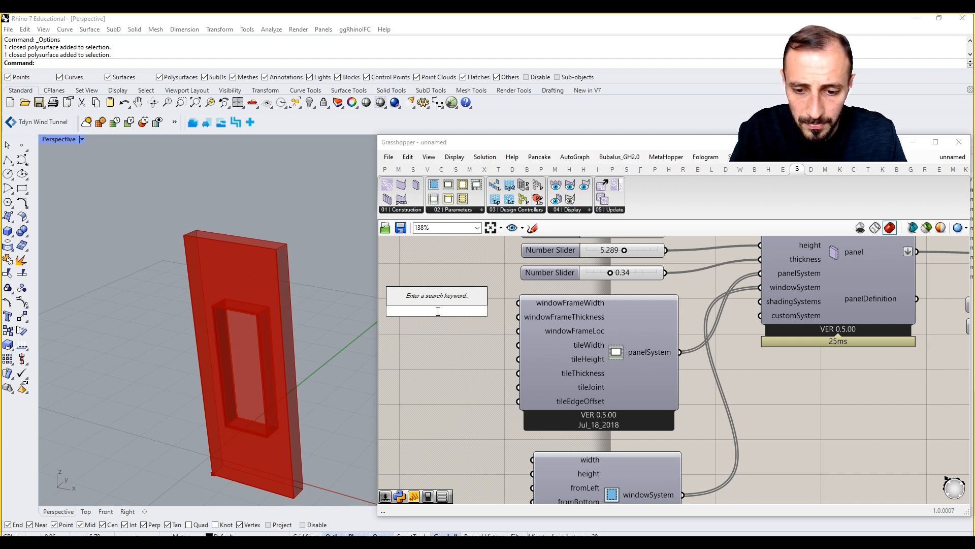
type("0")
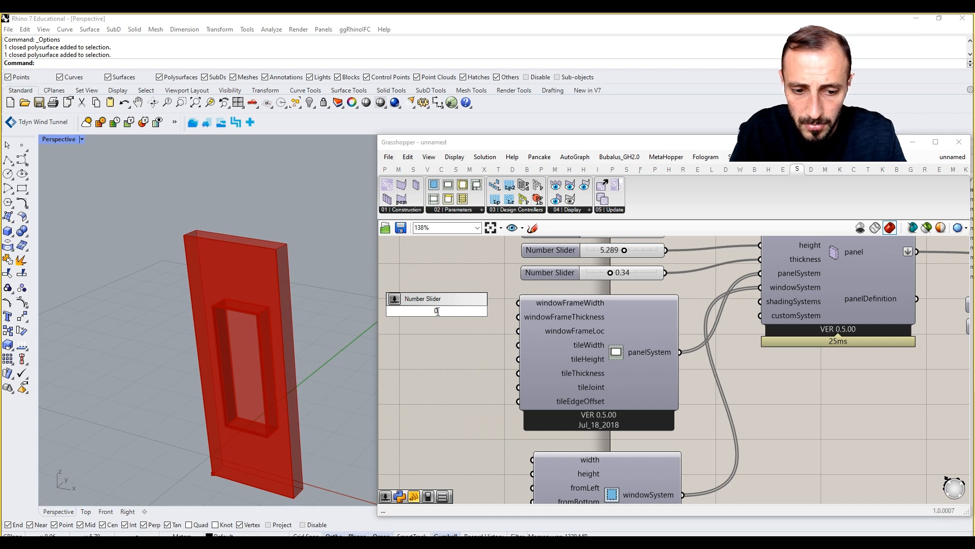
type(".2")
key("Return")
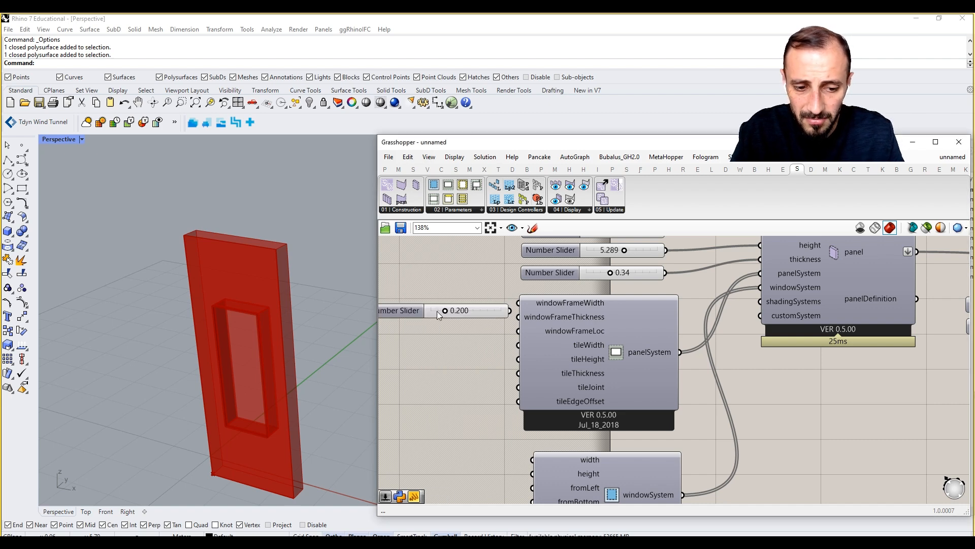
right_click_drag(478, 315, 536, 302)
left_click_drag(541, 300, 576, 292)
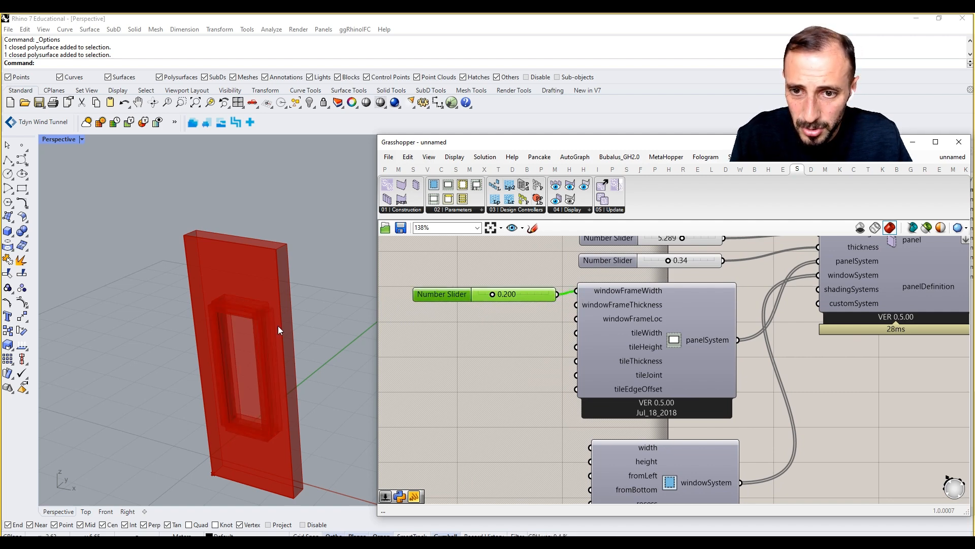
- Inspect the window frame up close and set the windowFrameWidth slider to about 0.193
right_click_drag(278, 325, 278, 283)
scroll(354, 283, "up", 5)
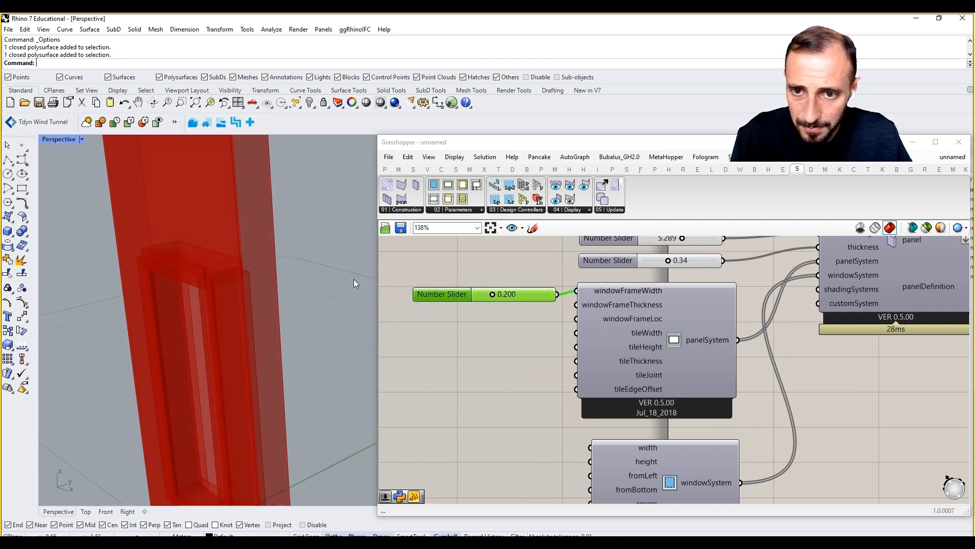
right_click_drag(355, 283, 294, 252)
mouse_move(495, 293)
left_mouse_down()
mouse_move(481, 294)
mouse_move(492, 296)
left_mouse_up()
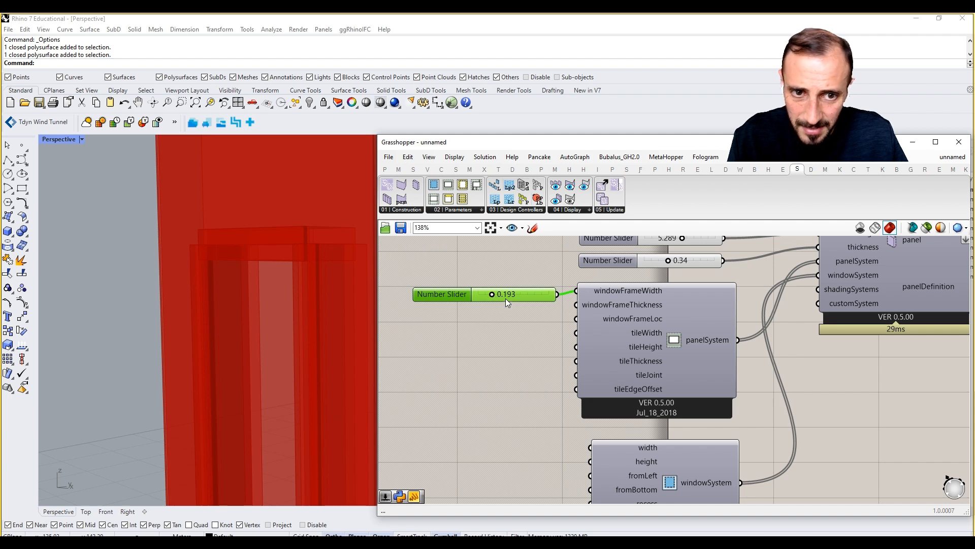
- Duplicate the frame width slider below it and connect the copy to the windowFrameThickness input
key("ctrl+c")
key("ctrl+v")
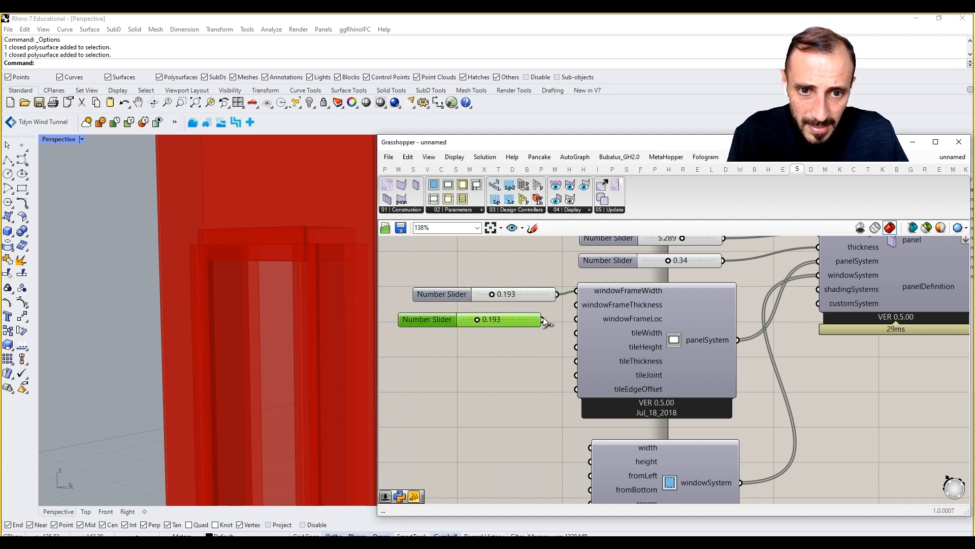
left_click_drag(543, 319, 576, 304)
- Set the windowFrameThickness slider to about 0.923 and check how deep the frame is from both sides
right_click_drag(238, 290, 286, 263)
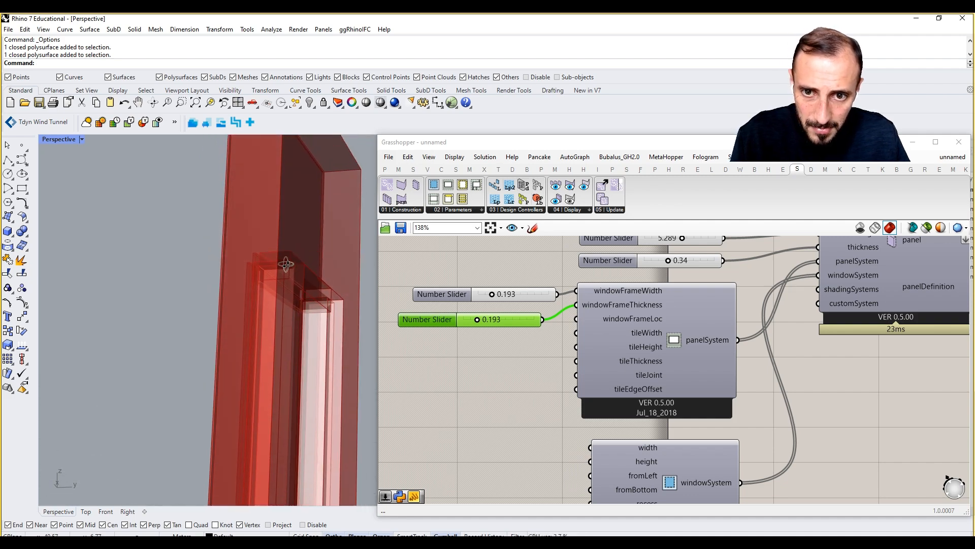
left_click_drag(482, 319, 509, 321)
right_click_drag(218, 315, 195, 369)
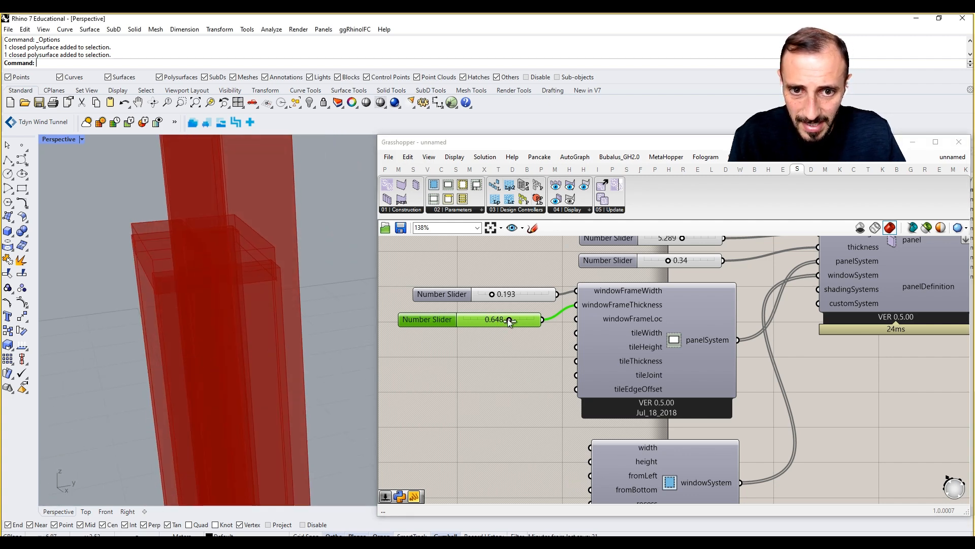
left_click_drag(509, 321, 529, 321)
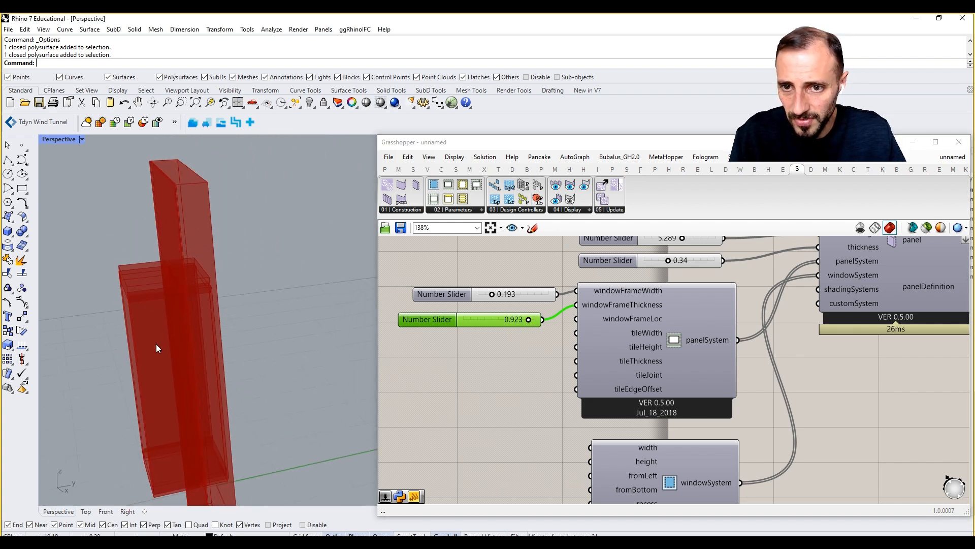
right_click_drag(157, 344, 360, 301)
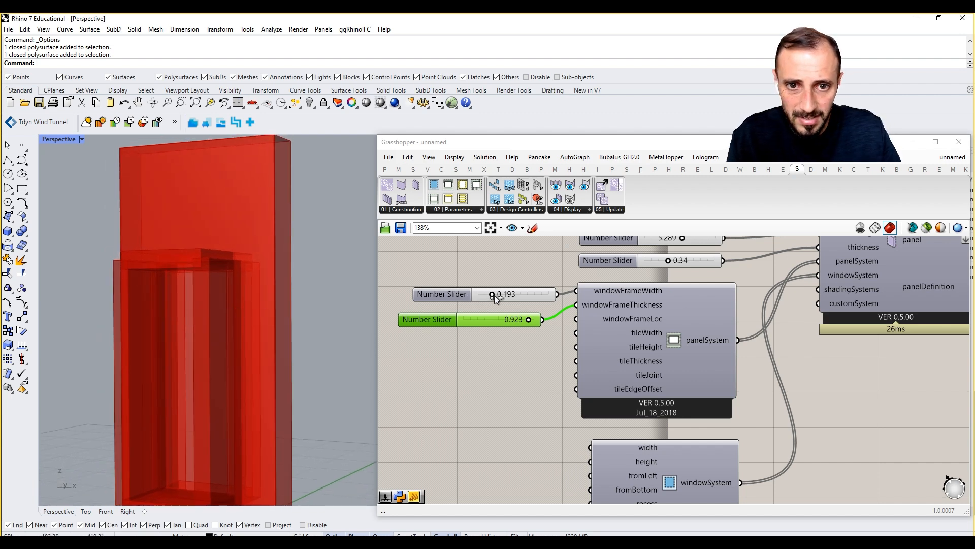
- Set the windowFrameWidth slider to about 0.020 and move the thickness slider closer beneath it
left_click_drag(495, 295, 478, 294)
right_click_drag(485, 329, 492, 315)
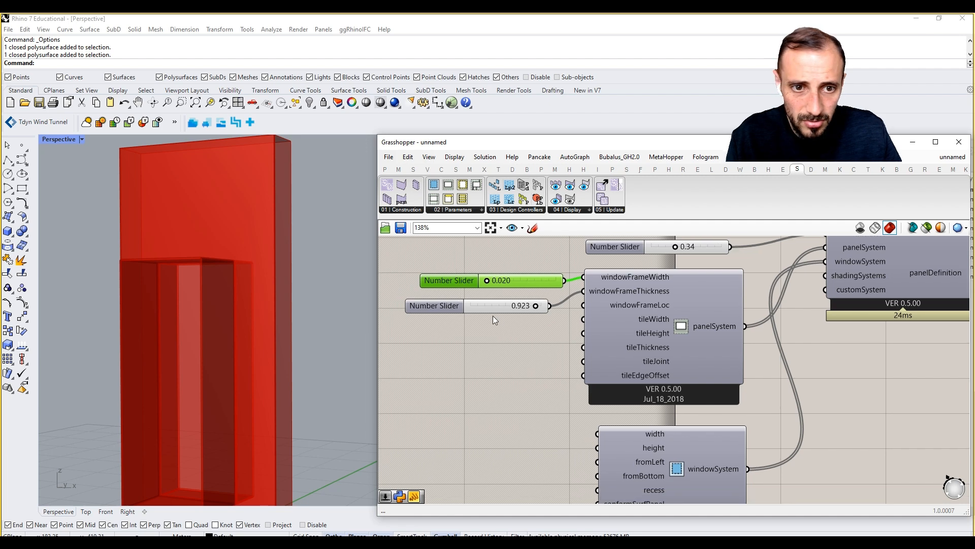
left_click_drag(488, 310, 489, 305)
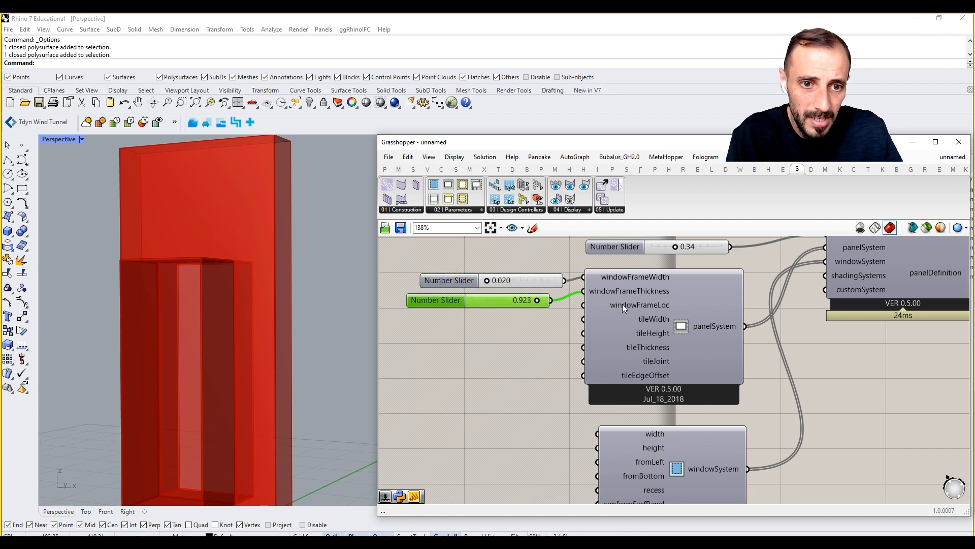
- Add a Boolean Toggle and connect it to the panel system's windowFrameLoc input
right_click_drag(213, 285, 176, 324)
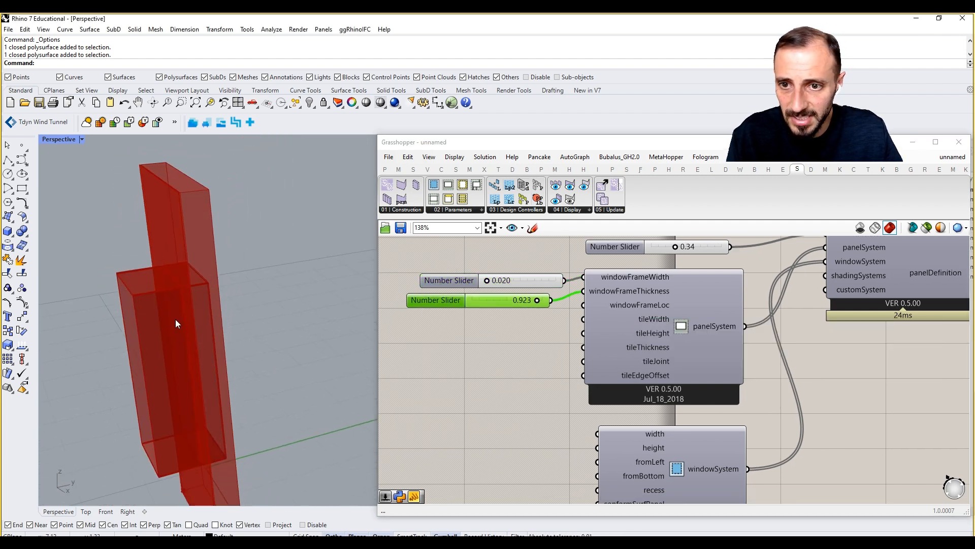
double_click(478, 339)
type("toggle")
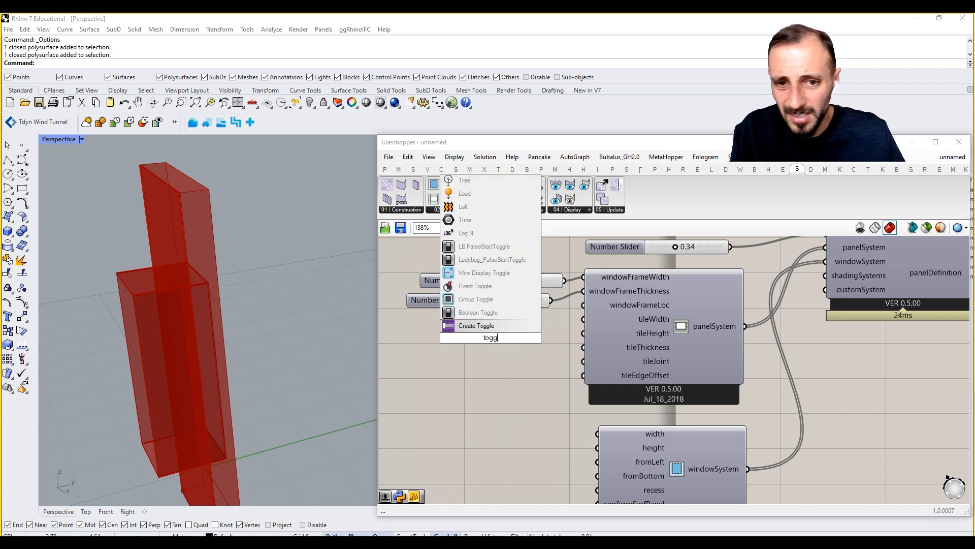
key("Return")
left_click_drag(544, 337, 583, 304)
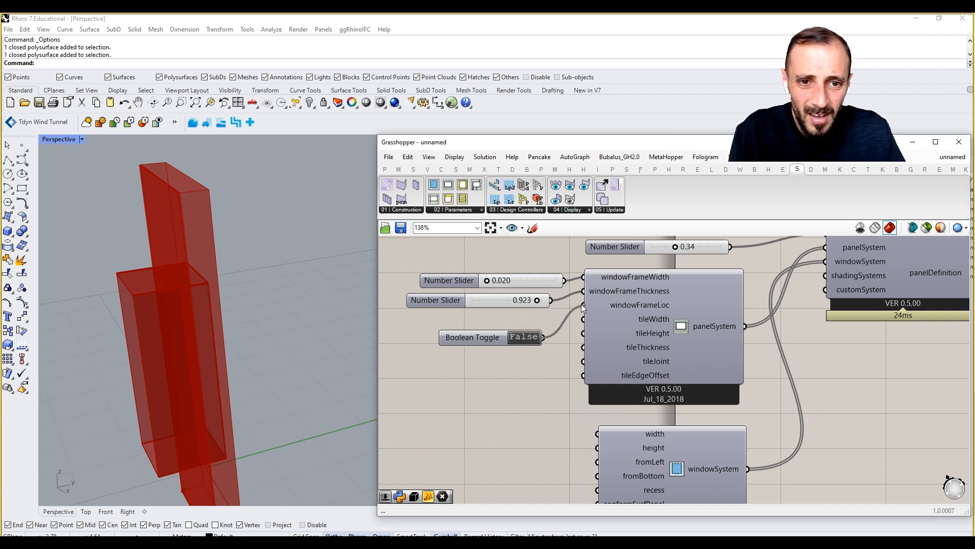
- Try windowFrameLoc as True, return it to False, and place the toggle directly beneath the thickness slider
double_click(533, 337)
double_click(534, 336)
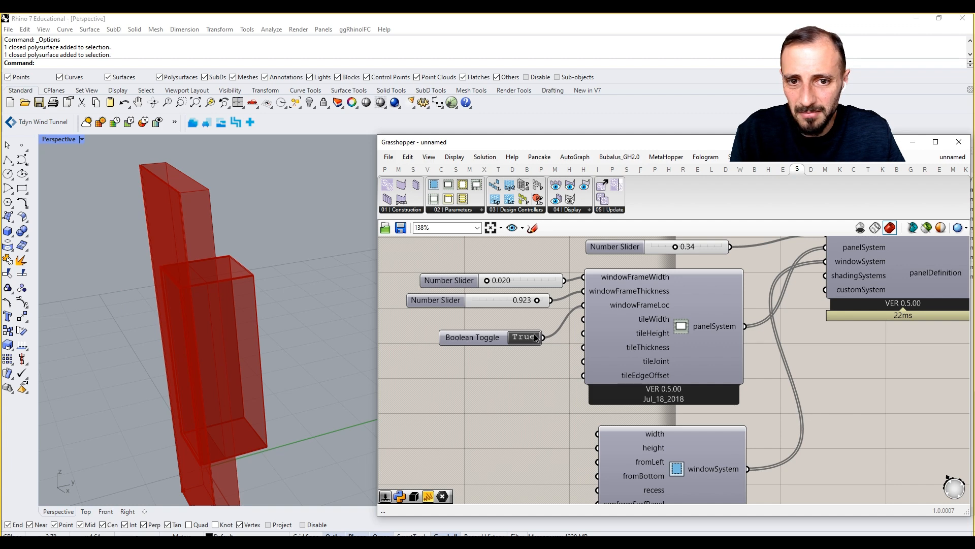
mouse_move(473, 338)
left_mouse_down()
mouse_move(462, 312)
mouse_move(467, 346)
left_mouse_up()
key("Delete")
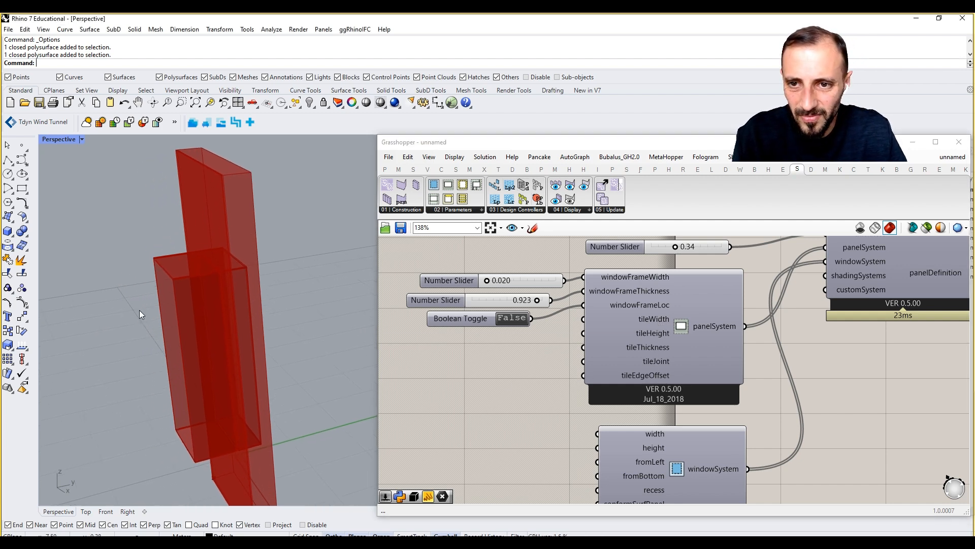
- Inspect the protruding frame and panel edges, and set the windowFrameThickness slider to about 0.562
right_click_drag(140, 310, 197, 319)
scroll(258, 210, "up", 6)
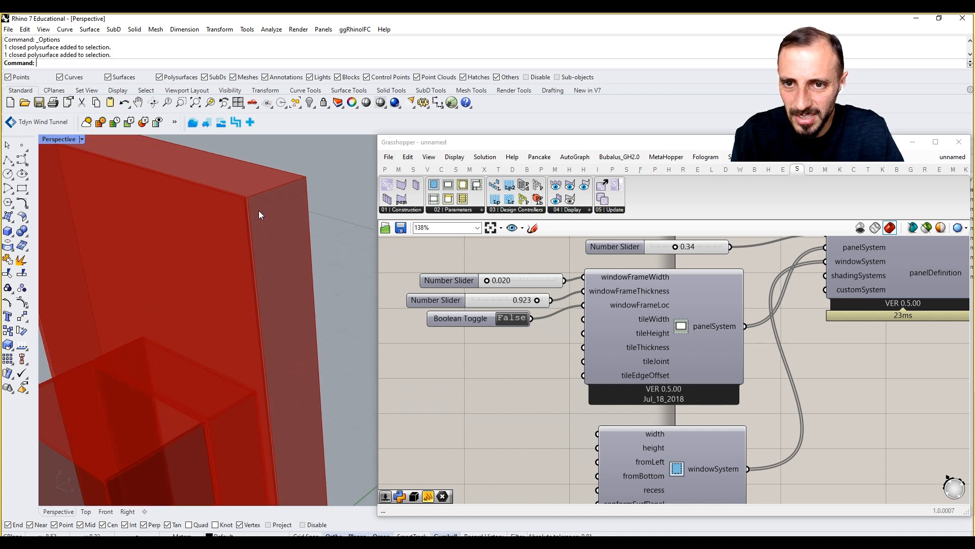
scroll(246, 200, "up", 6)
scroll(296, 240, "down", 6)
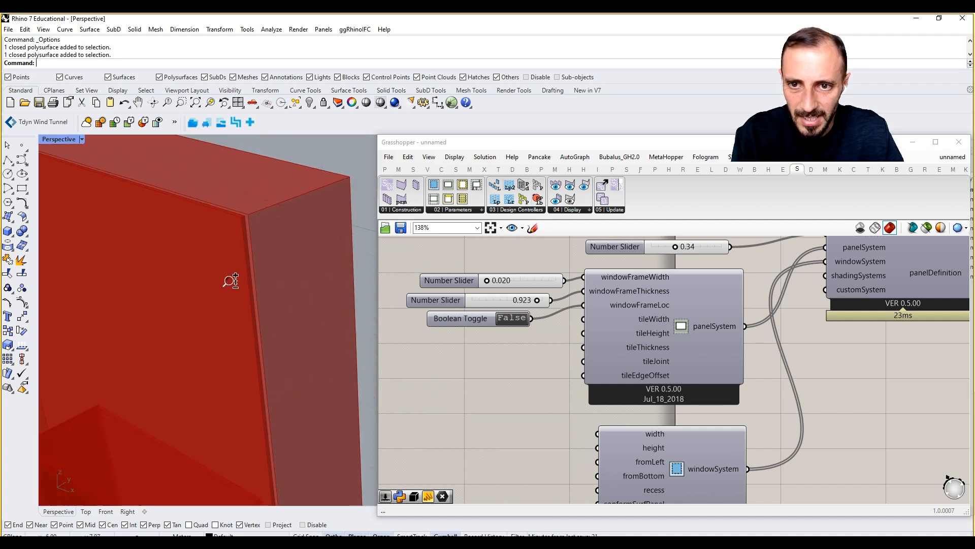
right_click_drag(486, 381, 477, 326)
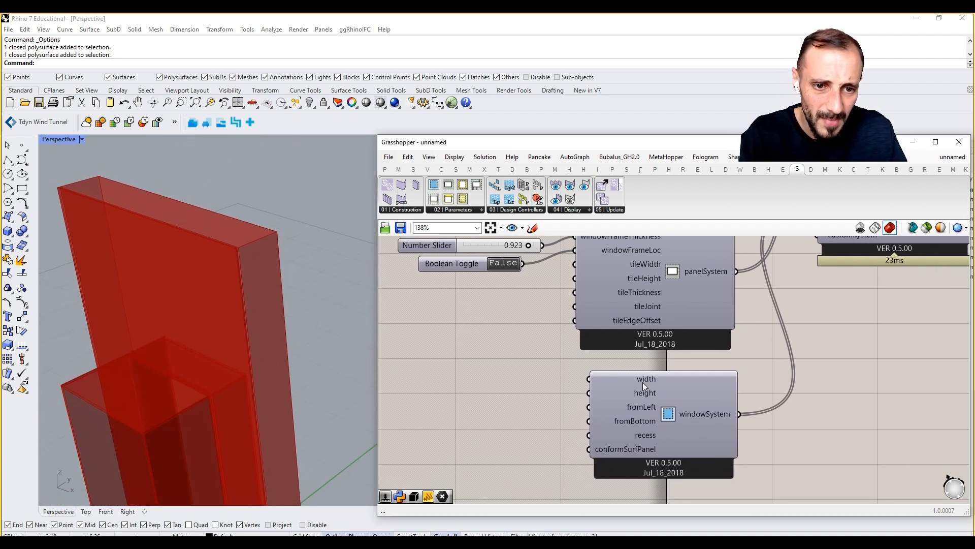
scroll(244, 365, "down", 3)
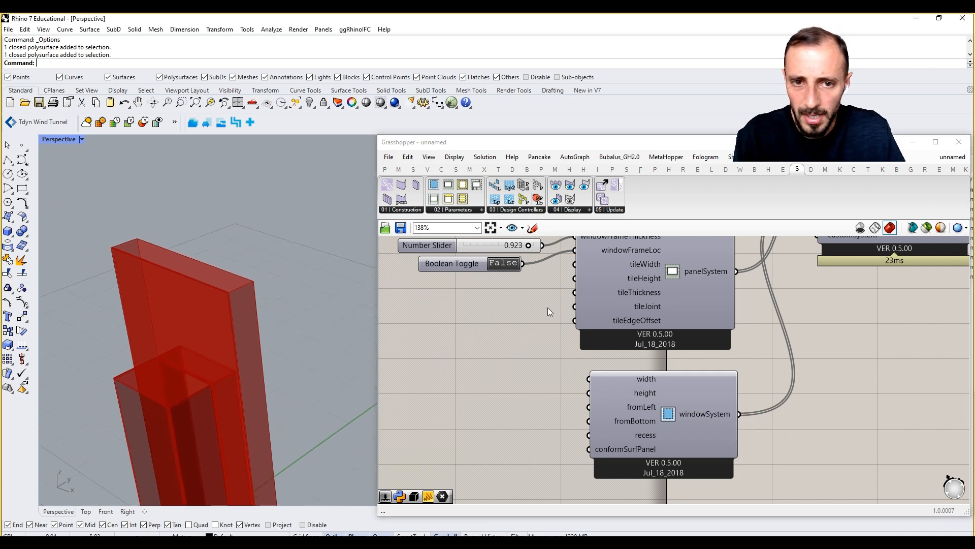
right_click_drag(526, 257, 533, 317)
left_click_drag(538, 307, 510, 306)
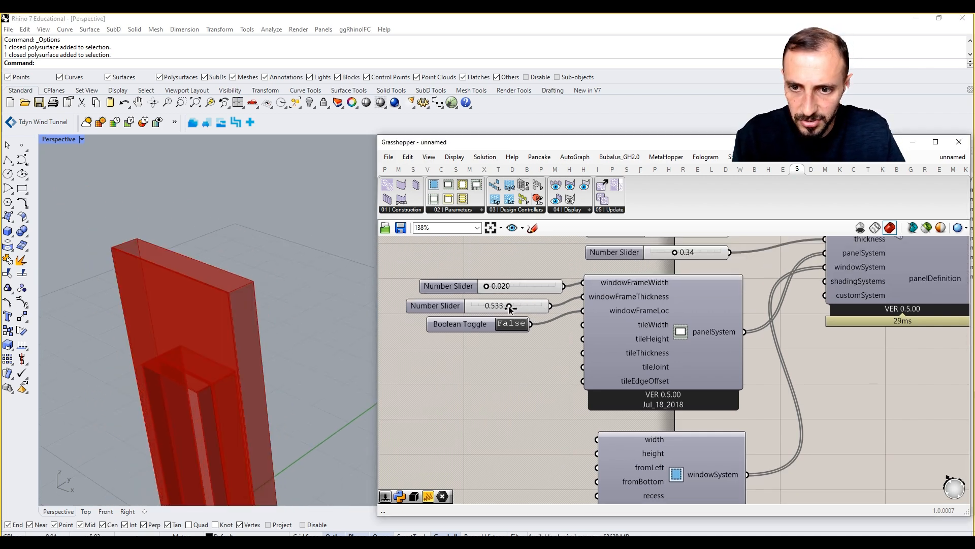
- Examine the window opening in the model and read the description of the window component's width input
right_click_drag(510, 306, 516, 248)
mouse_move(544, 330)
right_mouse_down()
mouse_move(545, 370)
mouse_move(546, 324)
right_mouse_up()
right_click_drag(547, 410, 518, 399)
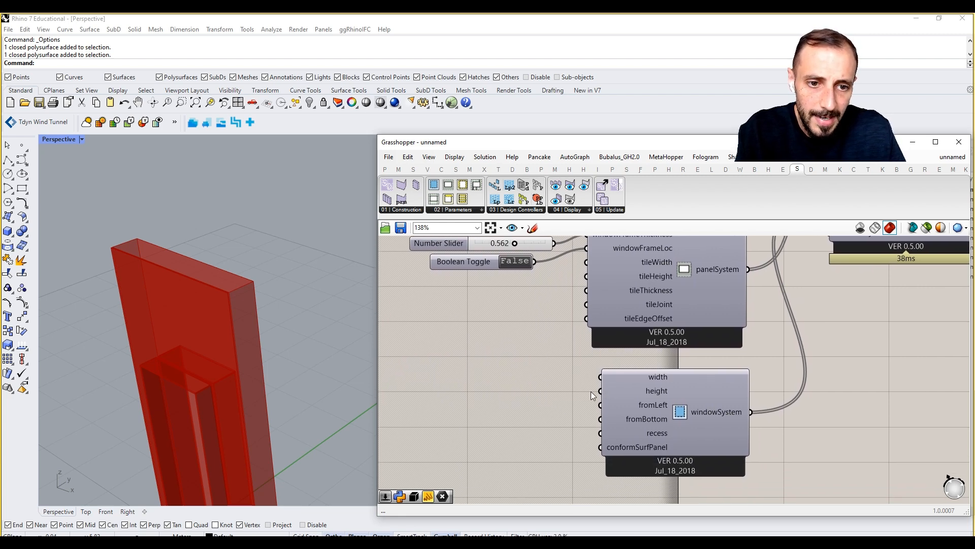
scroll(212, 382, "up", 6)
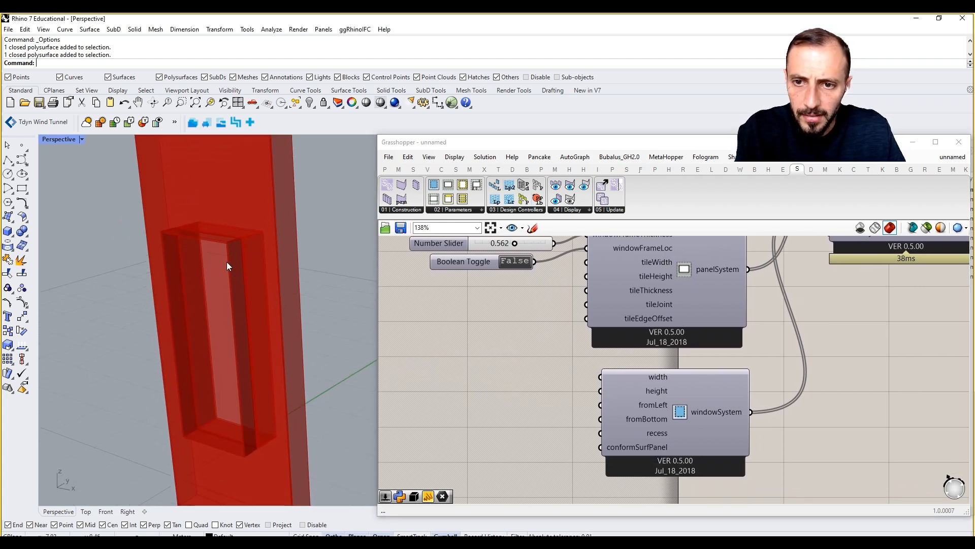
right_click_drag(227, 266, 242, 297)
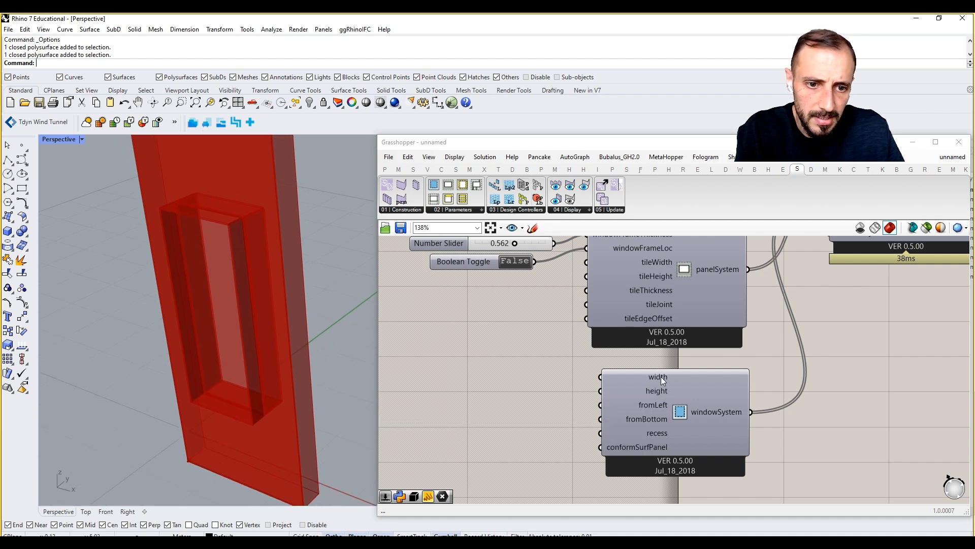
mouse_move(660, 377)
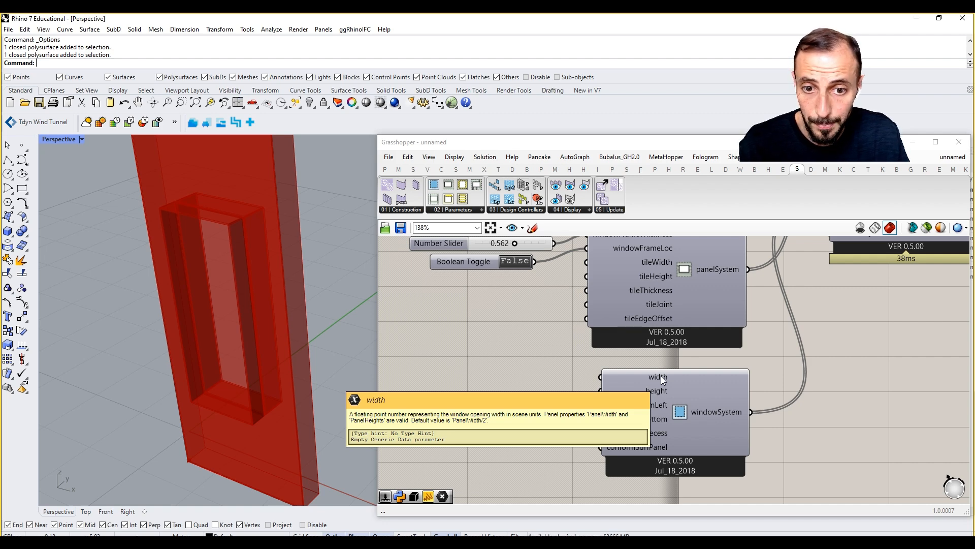
scroll(644, 379, "down", 3)
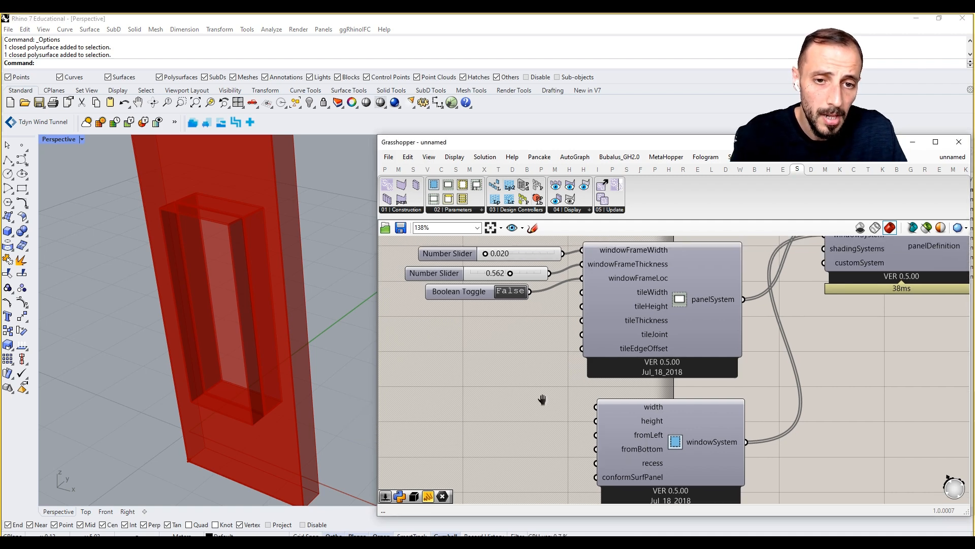
right_click_drag(542, 401, 536, 426)
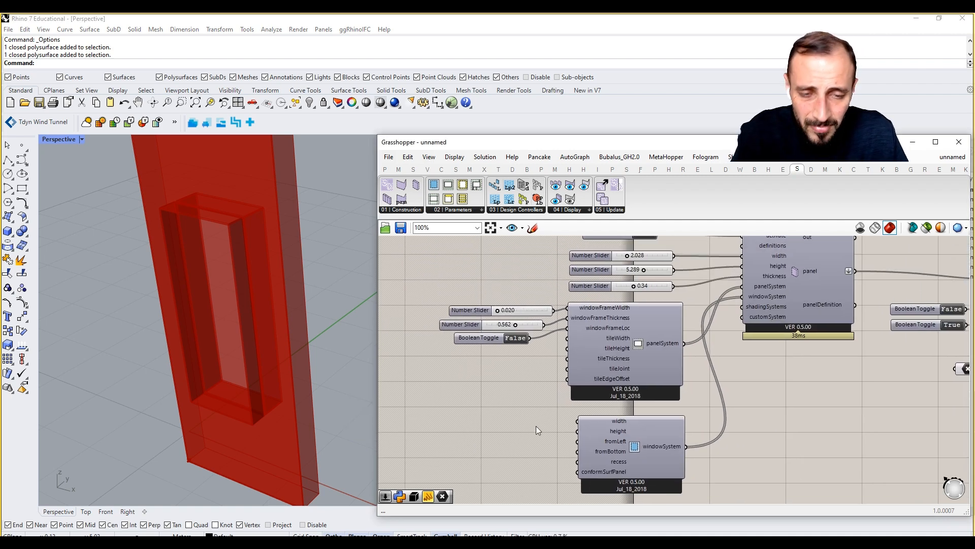
right_click_drag(577, 371, 574, 390)
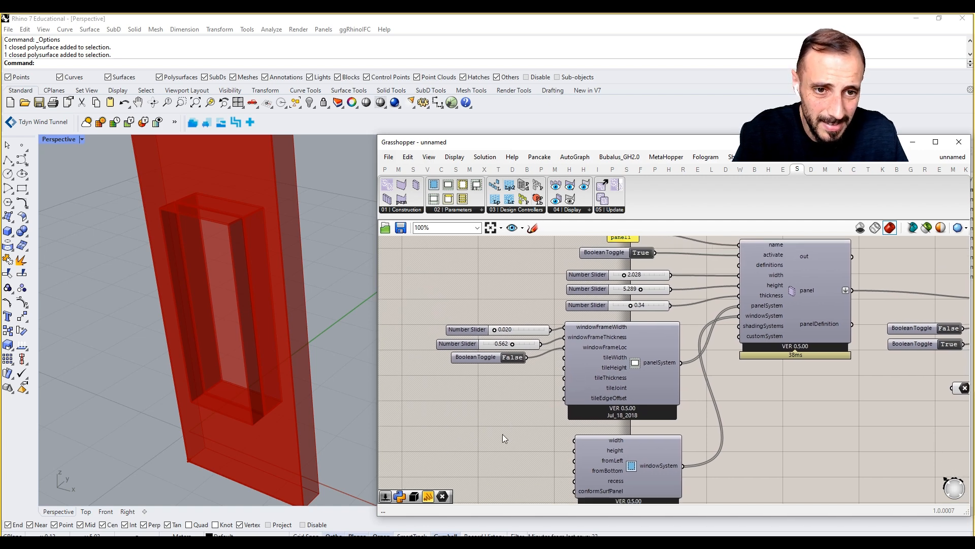
- Add a number slider with value 1.5 and connect it to the window component's width input
double_click(497, 452)
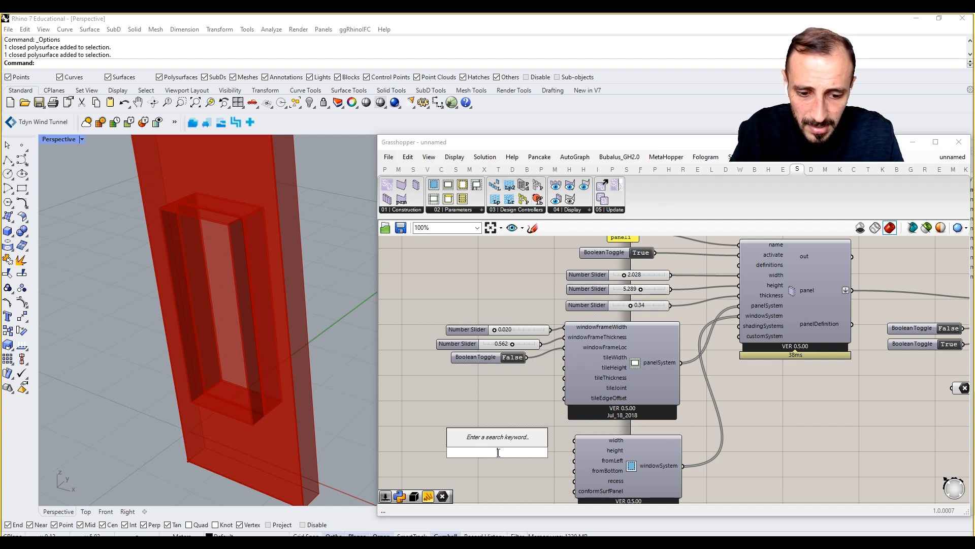
type("1.5")
key("Return")
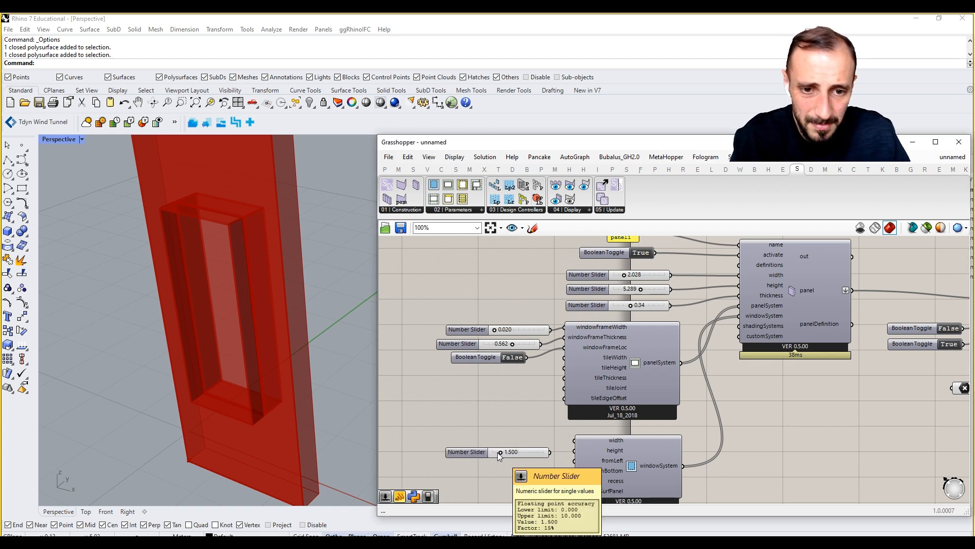
left_click_drag(551, 452, 520, 459)
- Connect a copy of the width slider, set to 3.500, to the window component's height input
scroll(246, 278, "up", 5)
double_click(519, 456)
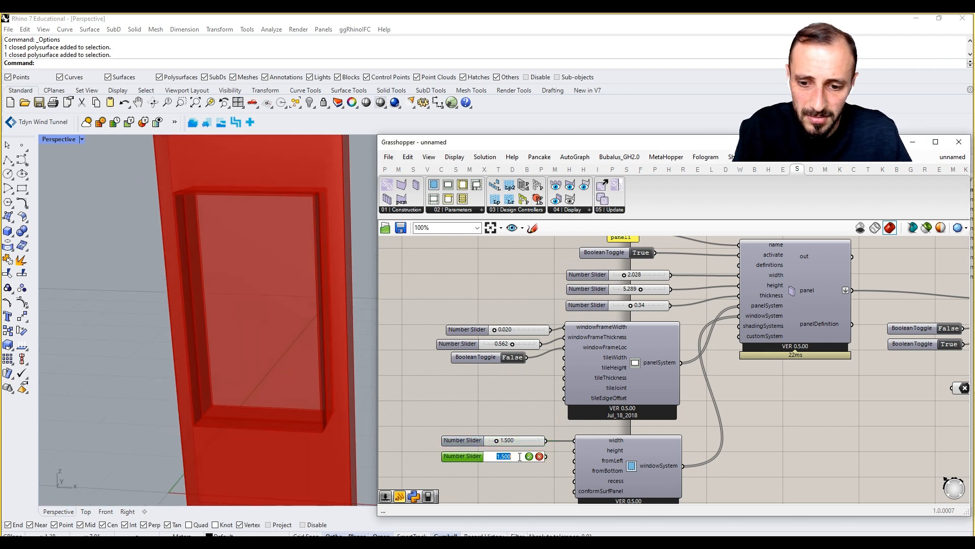
type("3.")
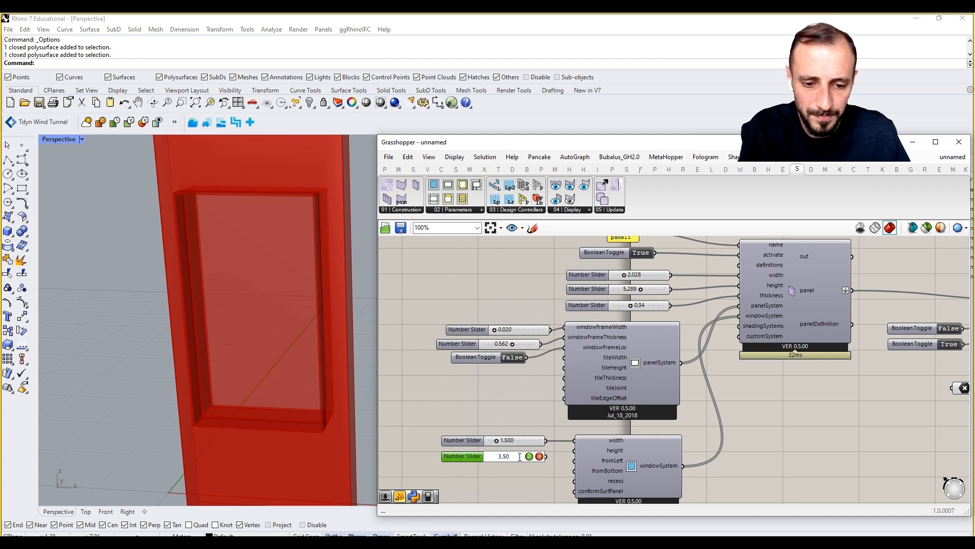
type("50")
left_click(529, 456)
left_click_drag(546, 456, 572, 458)
scroll(330, 369, "down", 6)
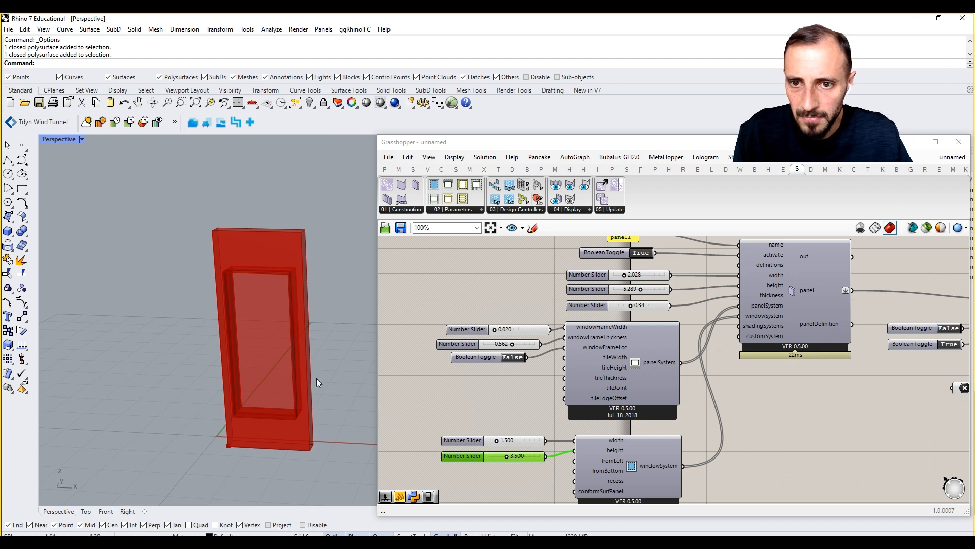
- Move the window width and height sliders together slightly up and away from the window component
right_click_drag(546, 472, 543, 452)
scroll(544, 453, "up", 1)
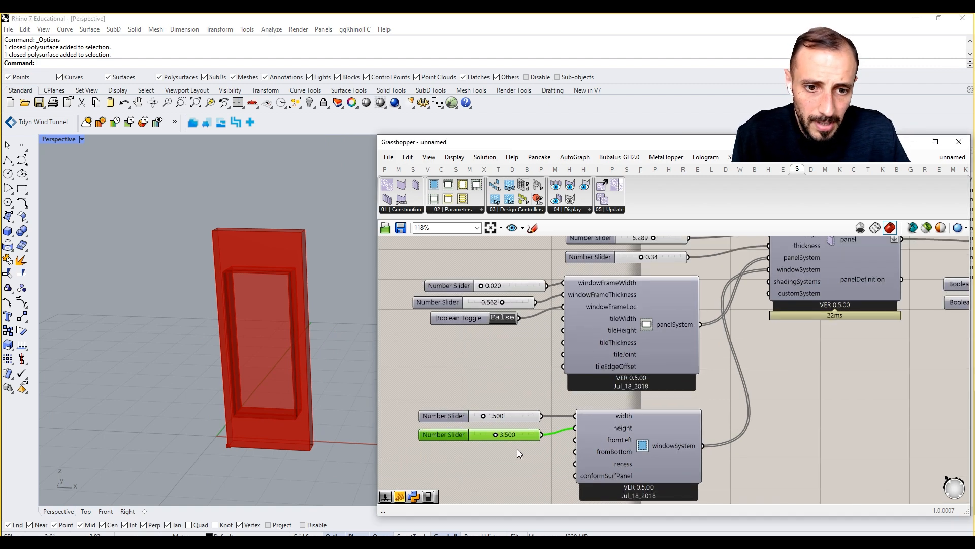
double_click(514, 450)
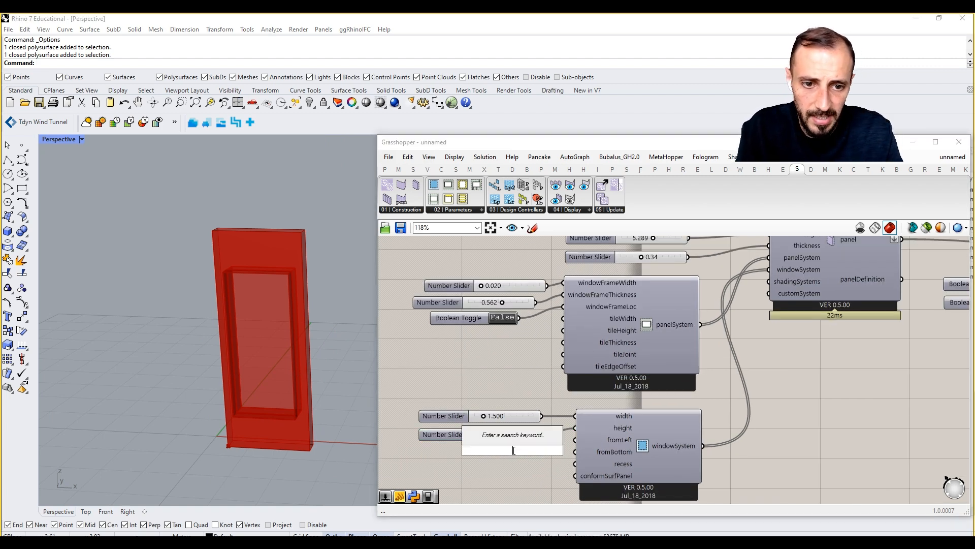
key("Escape")
left_click_drag(513, 450, 500, 411)
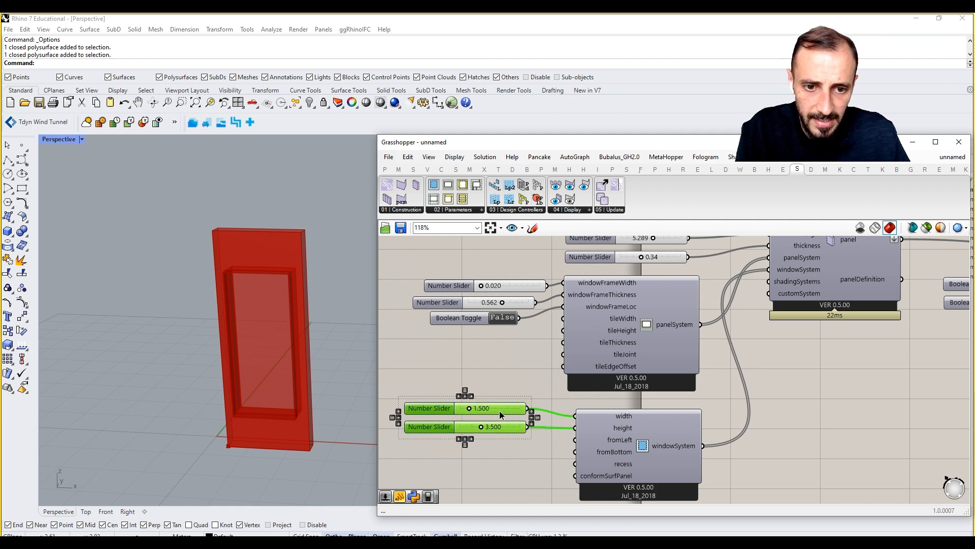
- Add a number slider with value 1.000 and connect it to the window component's fromLeft input
double_click(500, 453)
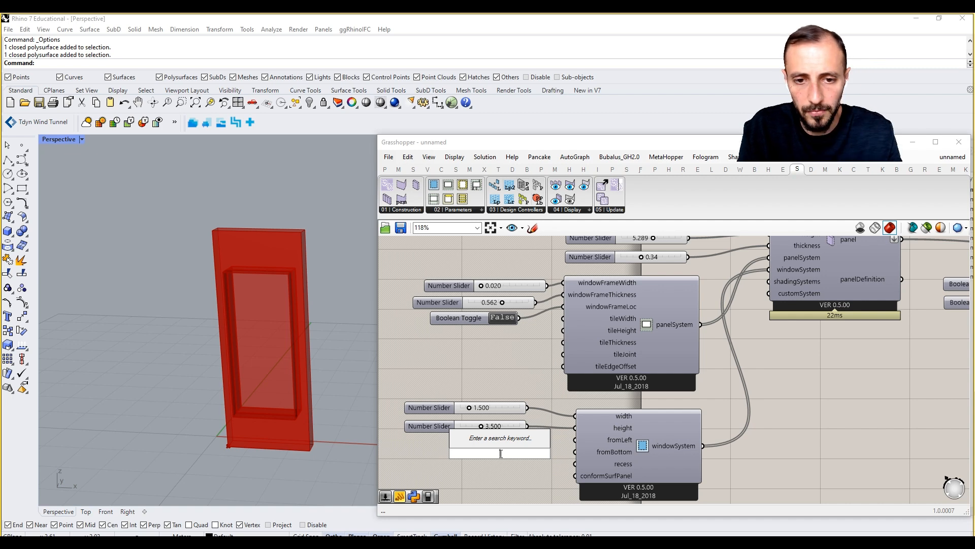
type("1.000")
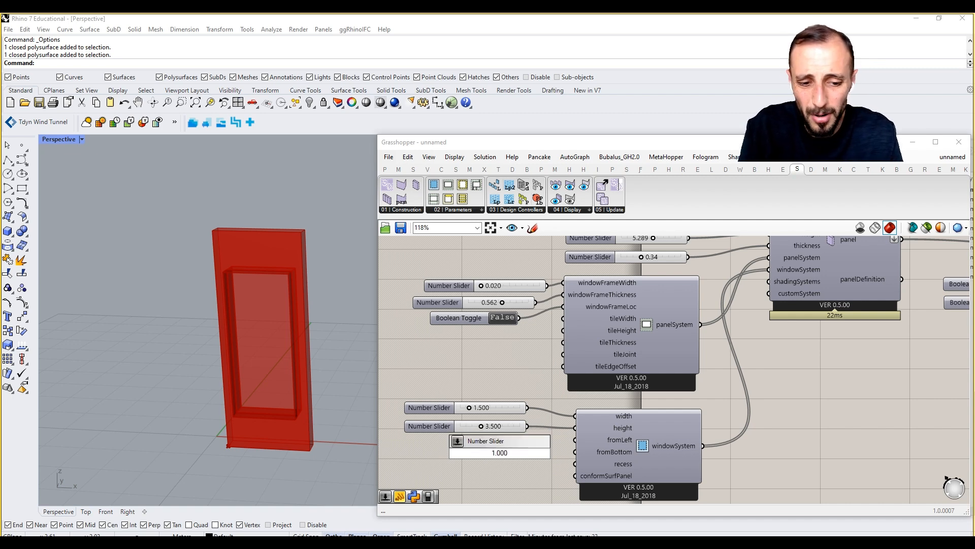
key("Return")
scroll(500, 453, "up", 2)
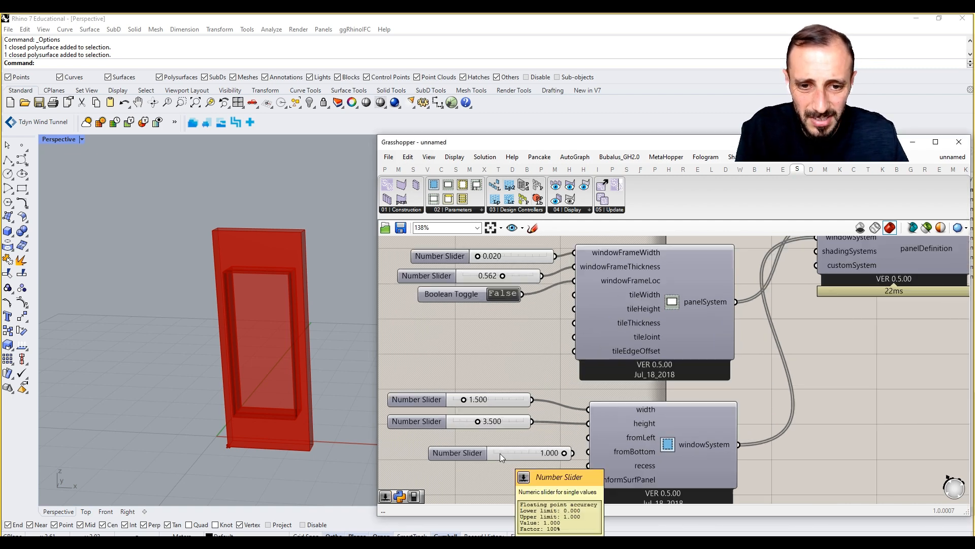
left_click_drag(548, 452, 585, 437)
- Set the number slider feeding the panel component's width input to 2.25
scroll(520, 381, "down", 1)
right_click_drag(523, 366, 516, 398)
scroll(515, 397, "down", 3)
scroll(607, 305, "up", 2)
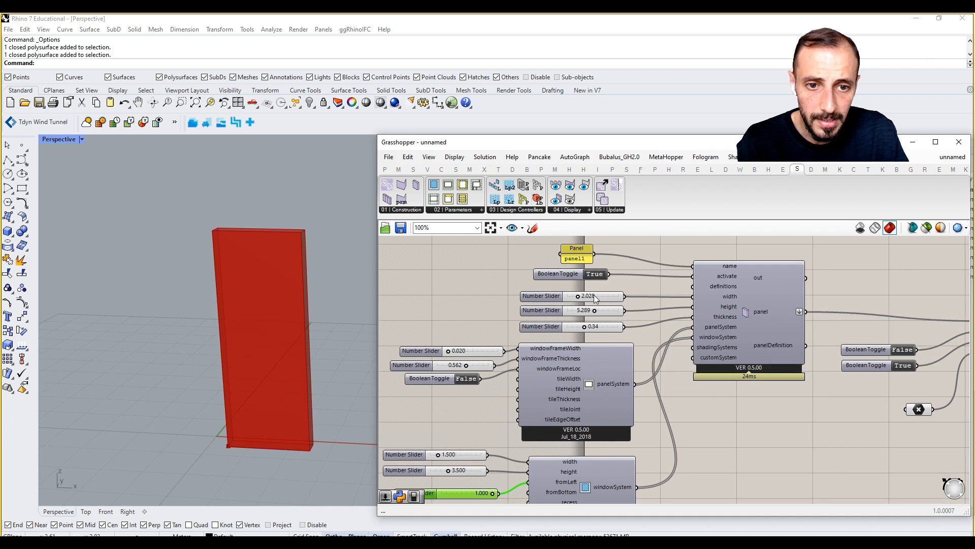
double_click(593, 296)
type("2.2")
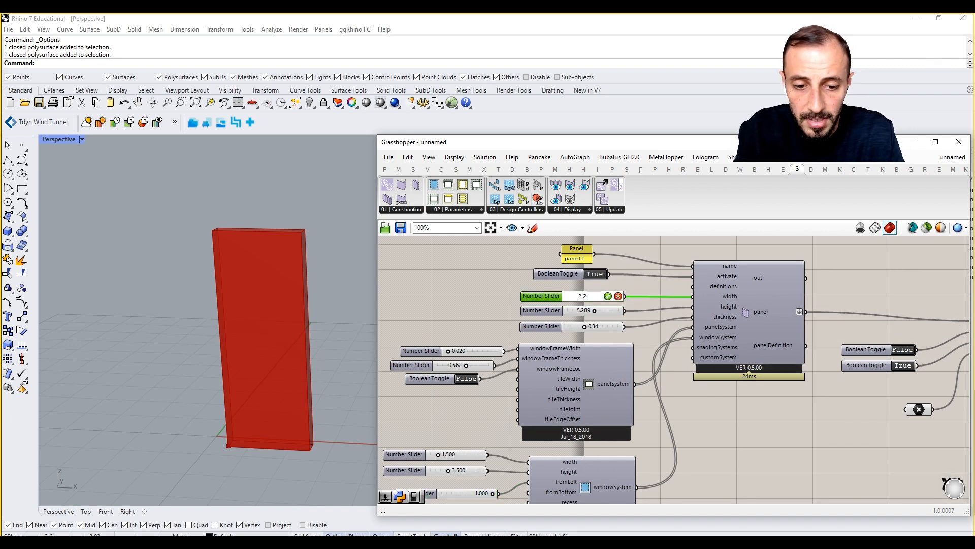
key("Return")
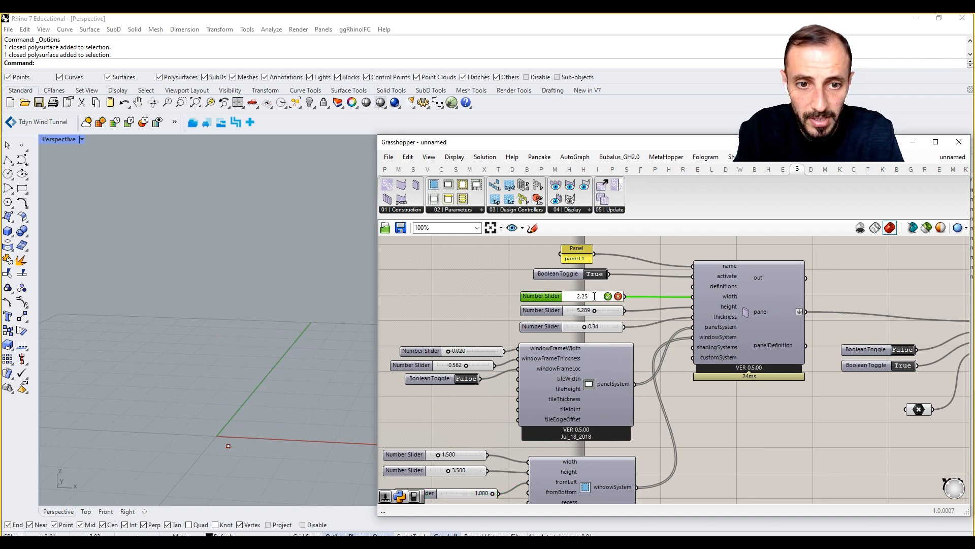
- Lower the fromLeft slider to about 0.390 to place the window opening inside the panel
right_click_drag(561, 344, 569, 293)
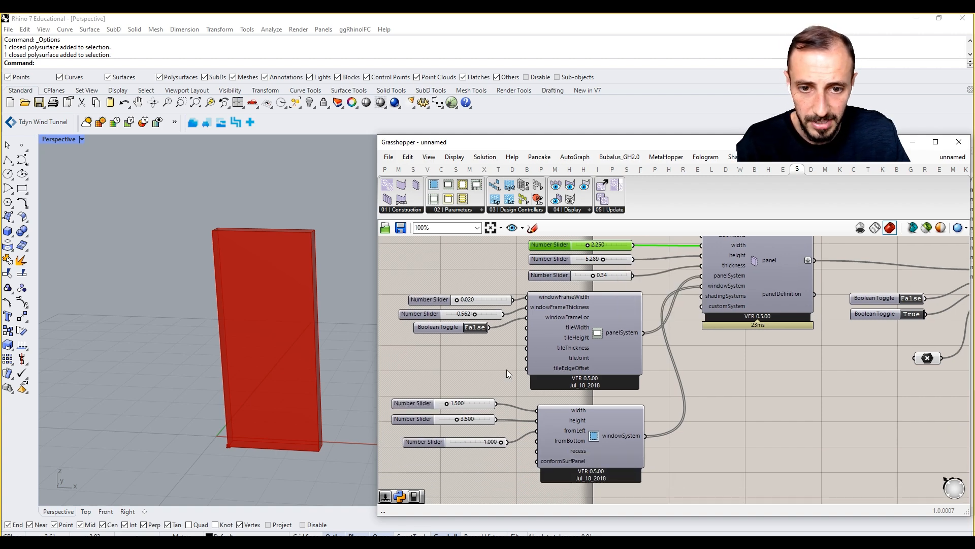
double_click(485, 442)
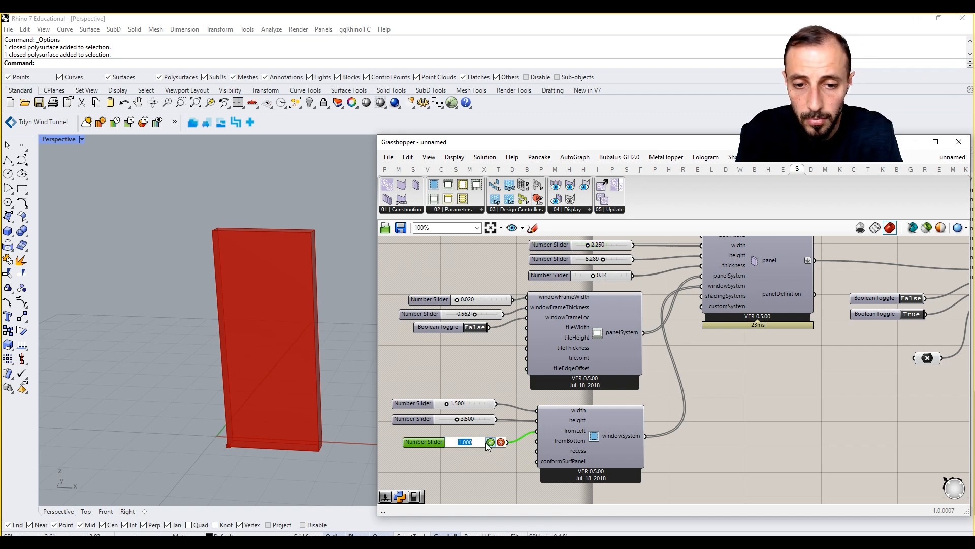
key("Return")
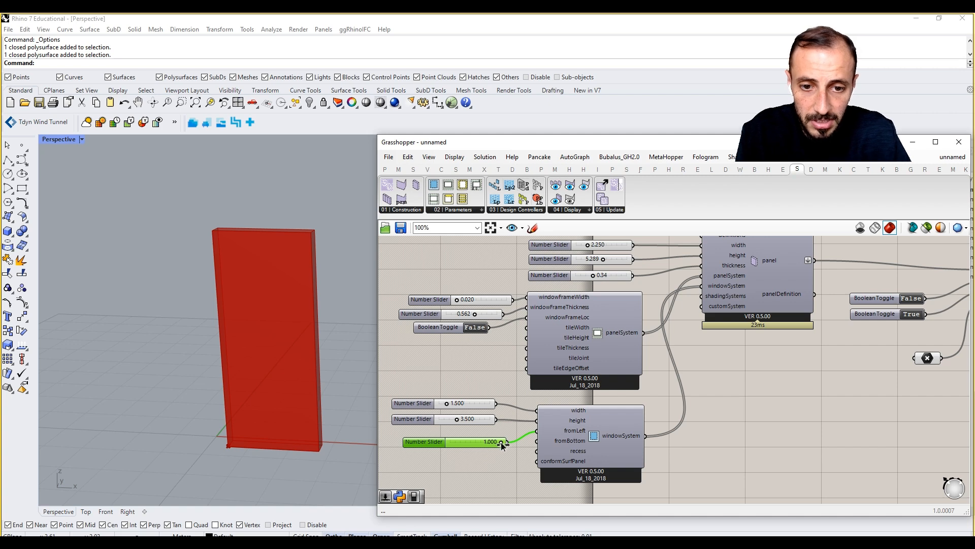
left_click_drag(486, 443, 470, 441)
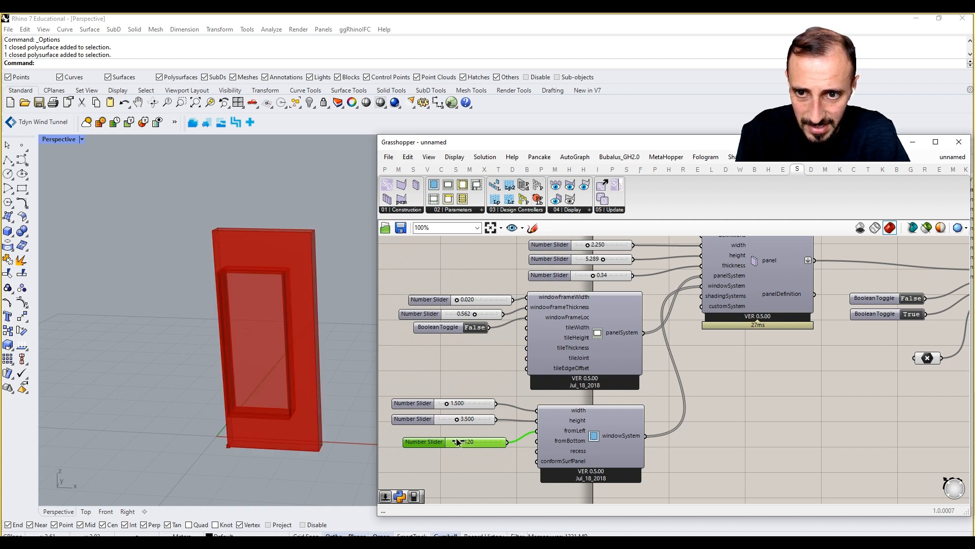
right_click_drag(477, 452, 474, 437)
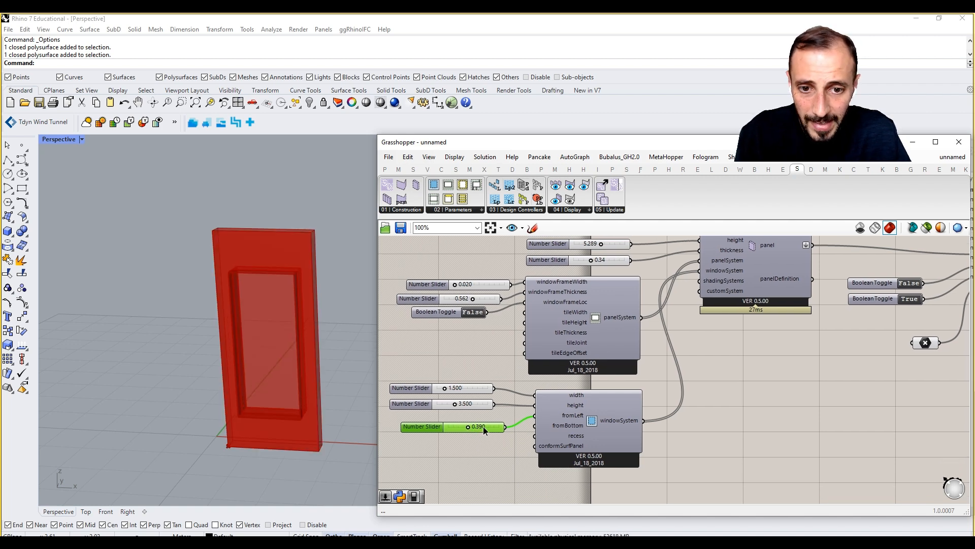
- Try a copy of the fromLeft slider on the fromBottom input with its value raised to 1.000
left_click_drag(483, 426, 535, 425)
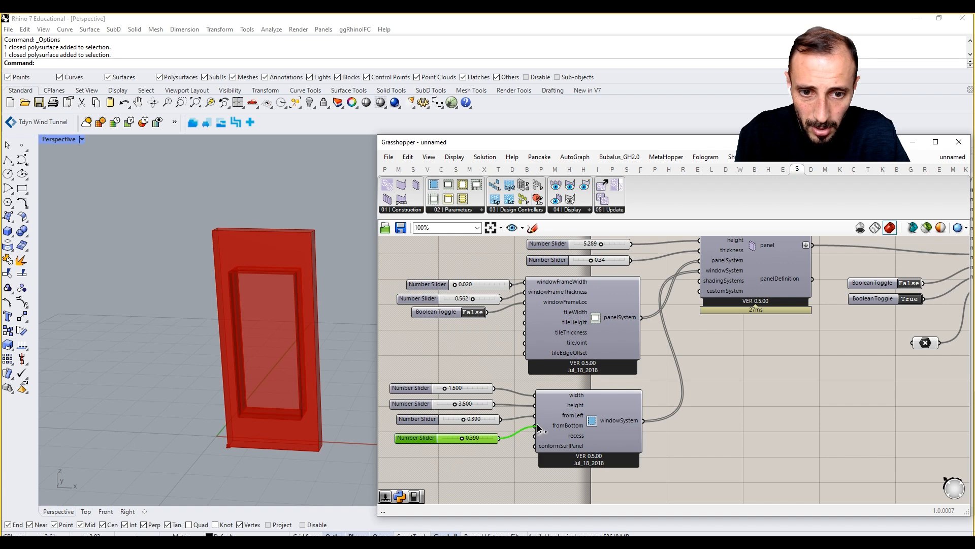
left_click_drag(462, 438, 498, 446)
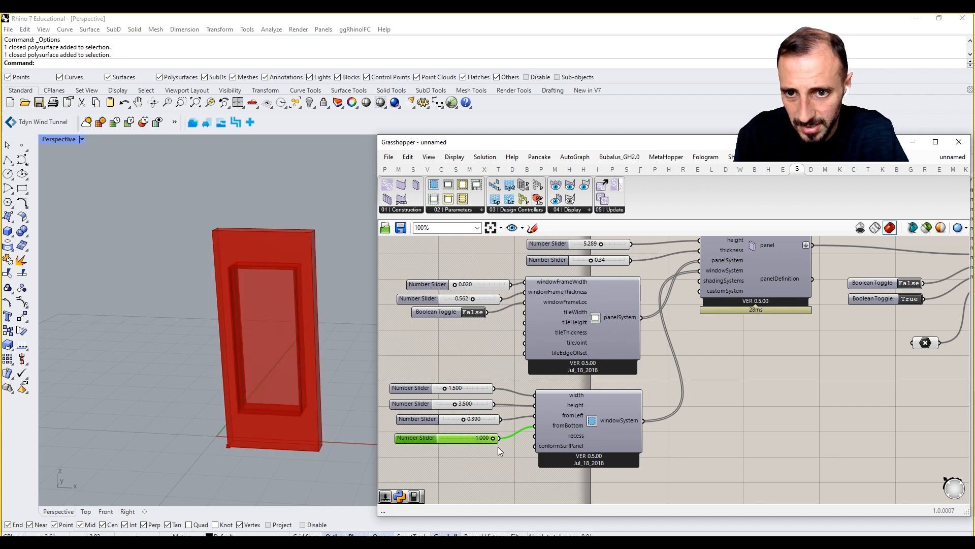
- Replace the fromBottom slider with a new number slider created at 2.000, and lower it to about 0.895
scroll(473, 453, "up", 2)
double_click(467, 454)
type("2")
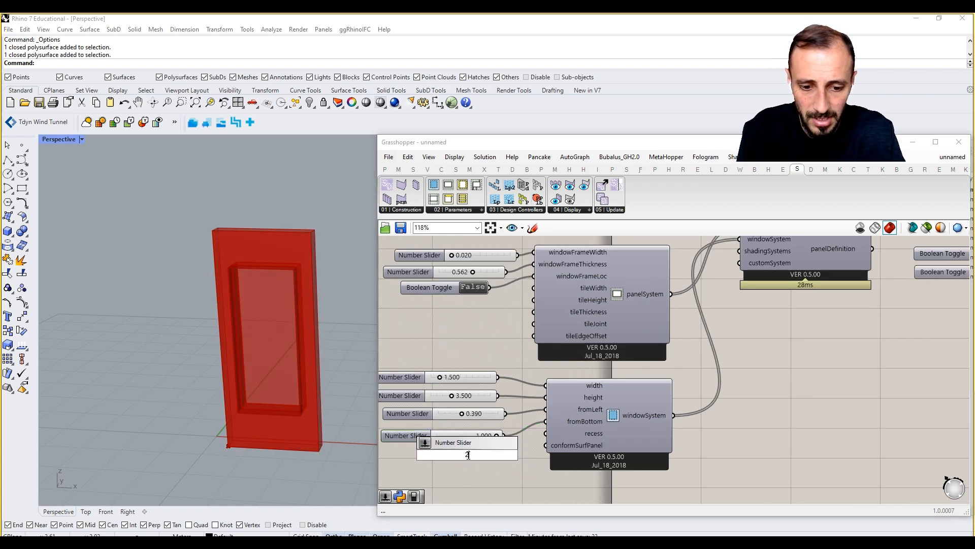
type(".00")
key("Return")
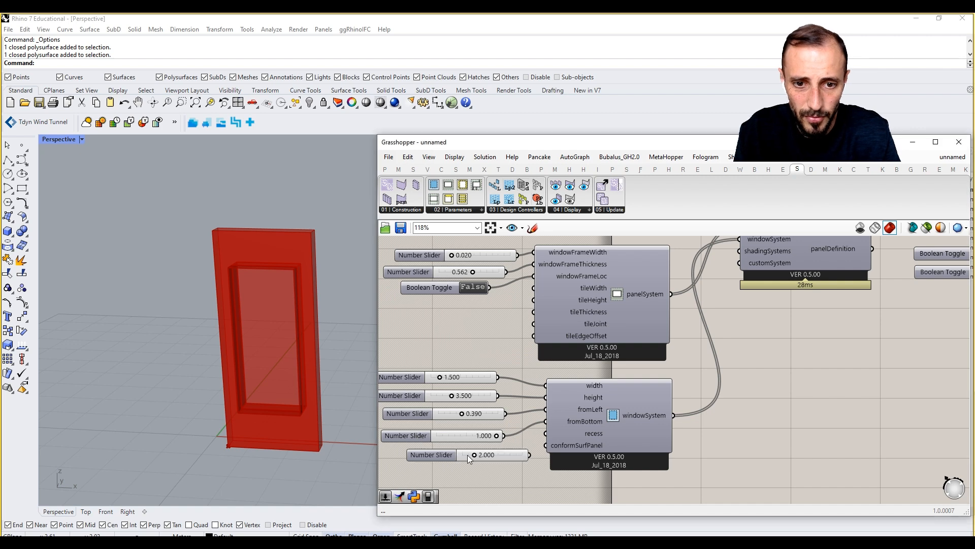
left_click(464, 438)
key("Delete")
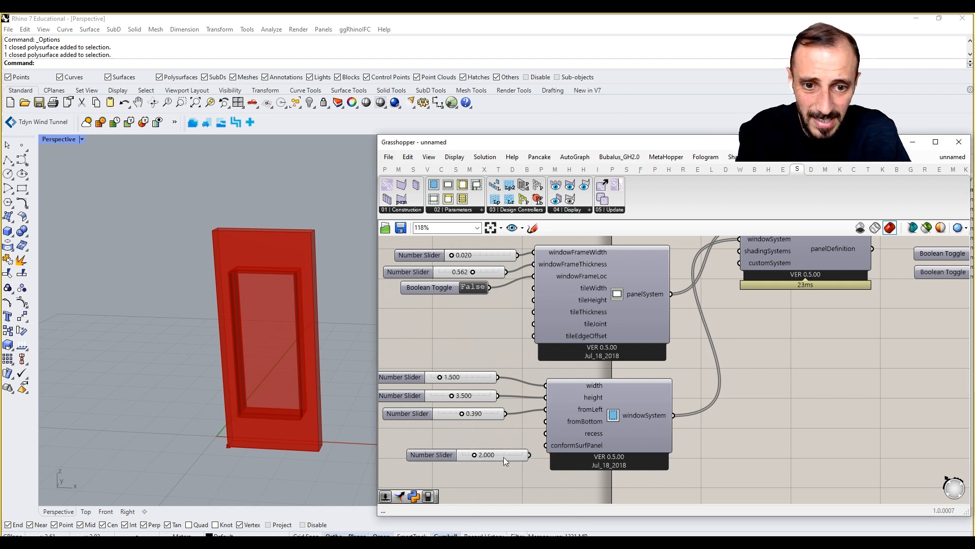
left_click_drag(504, 456, 546, 421)
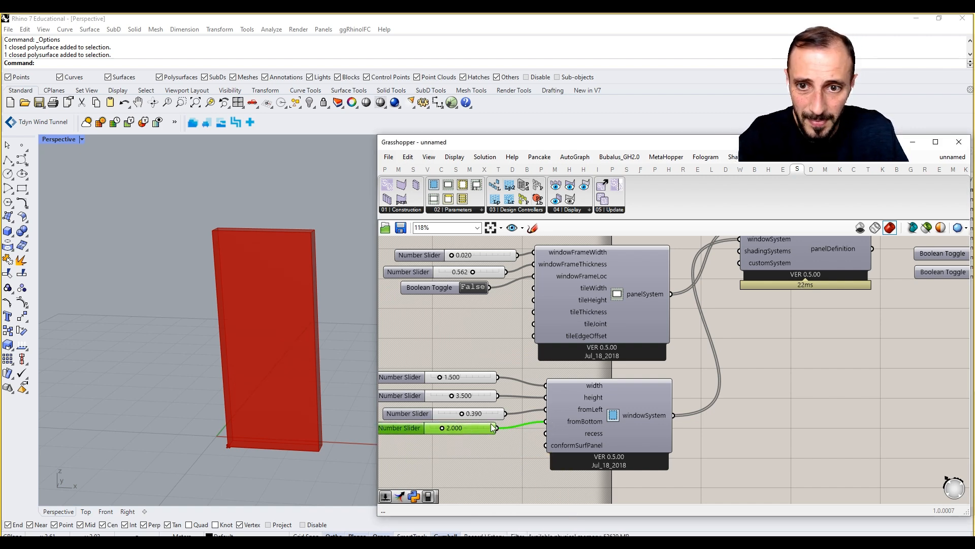
left_click_drag(451, 430, 481, 432)
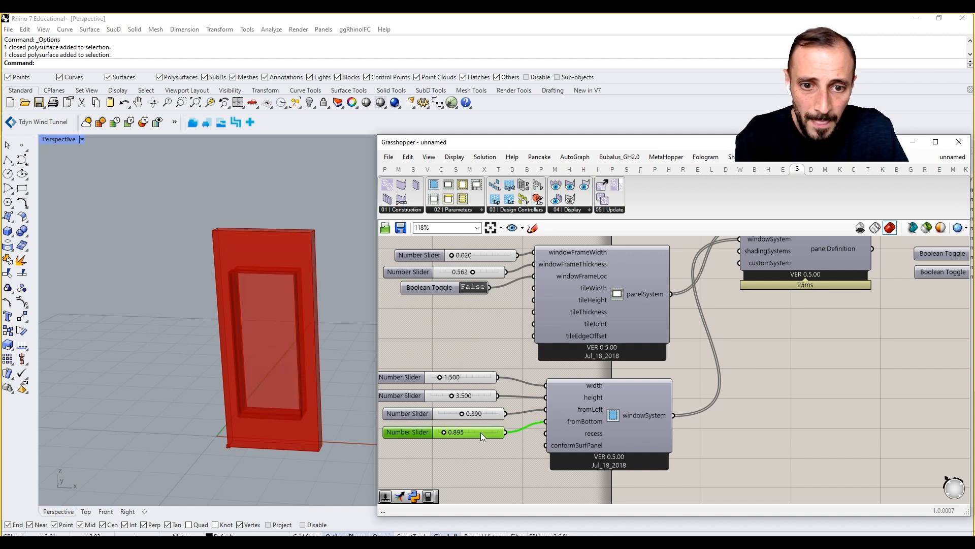
mouse_move(583, 434)
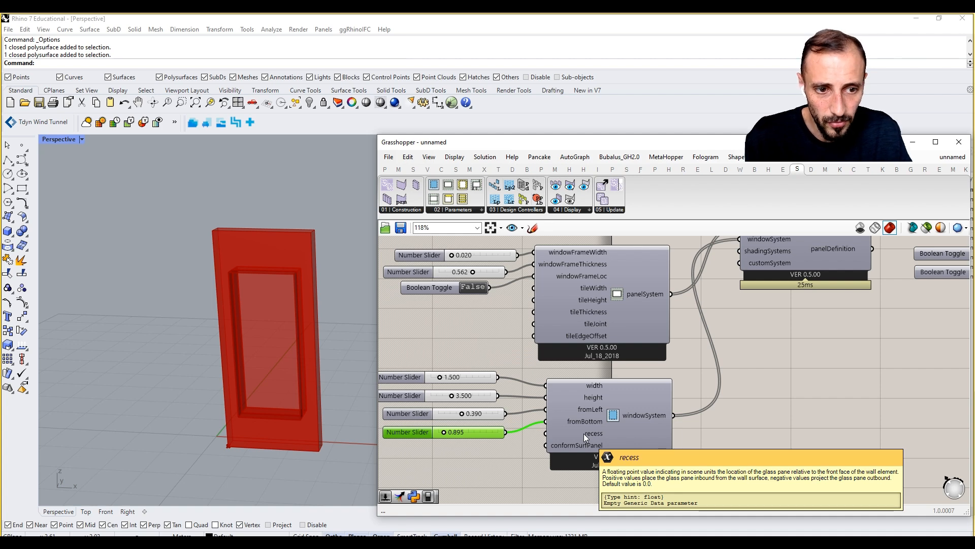
right_click_drag(496, 454, 527, 441)
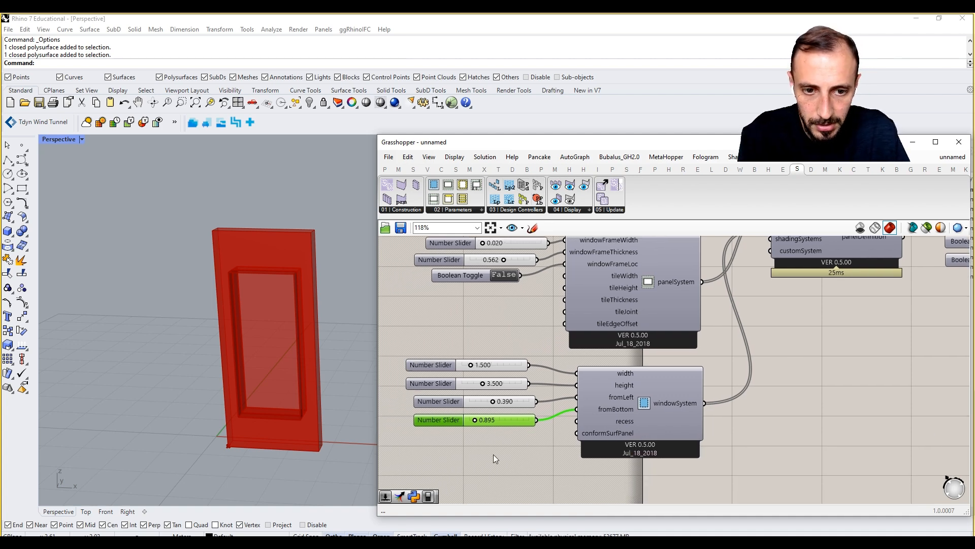
double_click(493, 455)
type("1")
key("BackSpace")
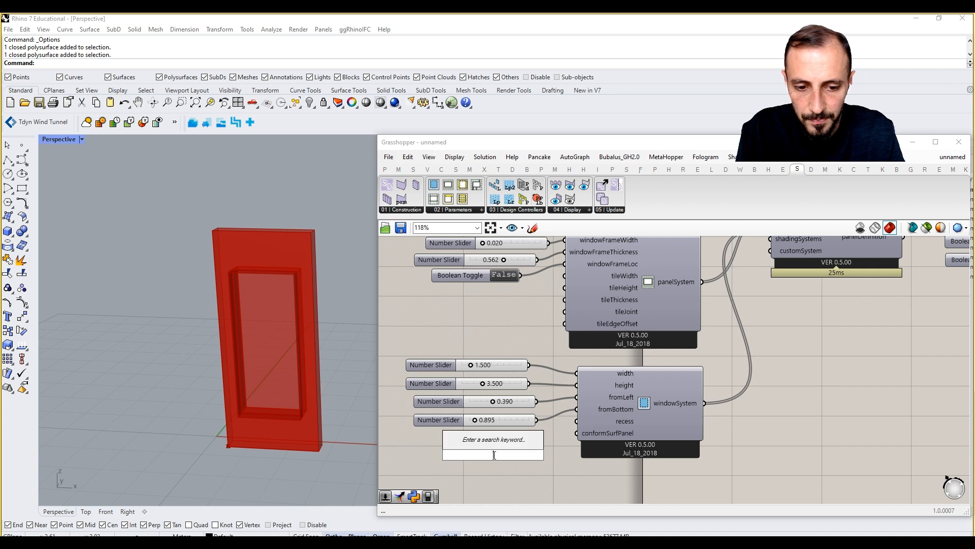
type("2,000")
key("Return")
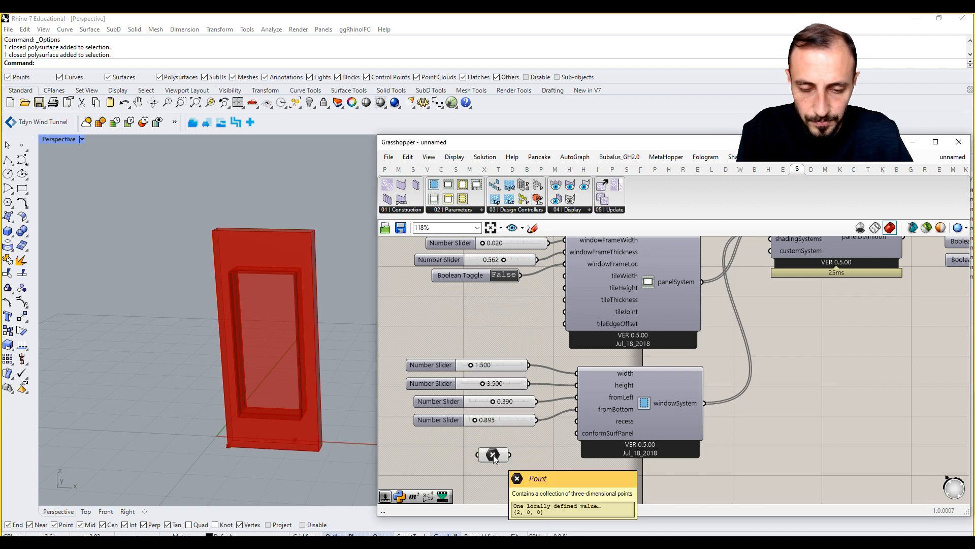
- Try a new number slider with value 2.00 on the window component's recess input
double_click(493, 456)
type("2.00")
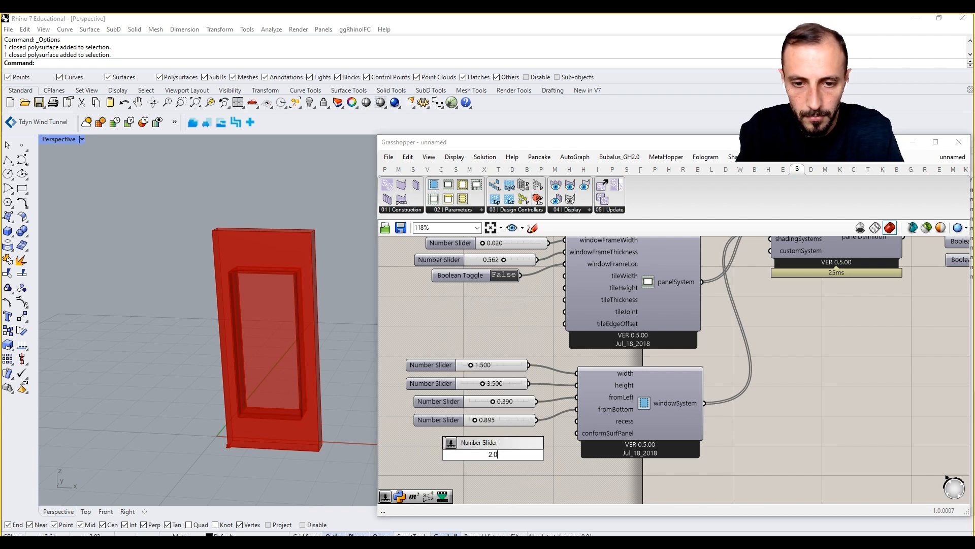
key("Return")
left_click_drag(493, 455, 566, 428)
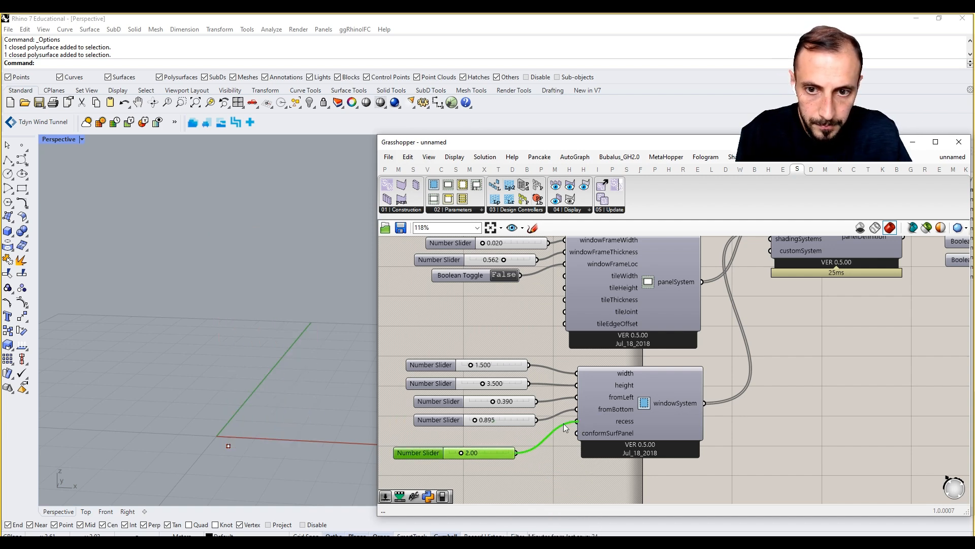
- Try recess values of about 0.30 and 0.42 while inspecting the glass position, and delete the recess slider
right_click_drag(356, 335, 328, 304)
mouse_move(460, 452)
left_mouse_down()
mouse_move(468, 453)
mouse_move(453, 456)
left_mouse_up()
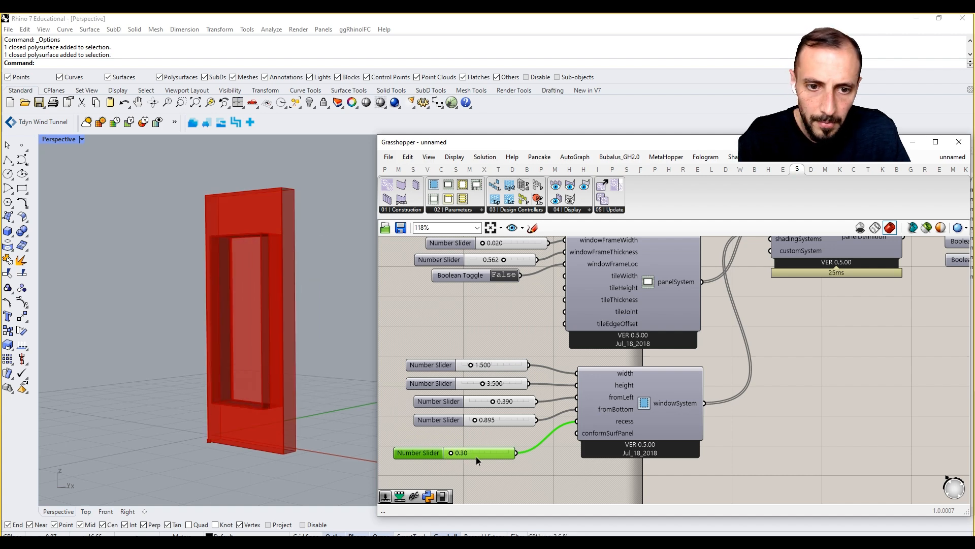
scroll(470, 447, "up", 1)
scroll(470, 447, "up", 1)
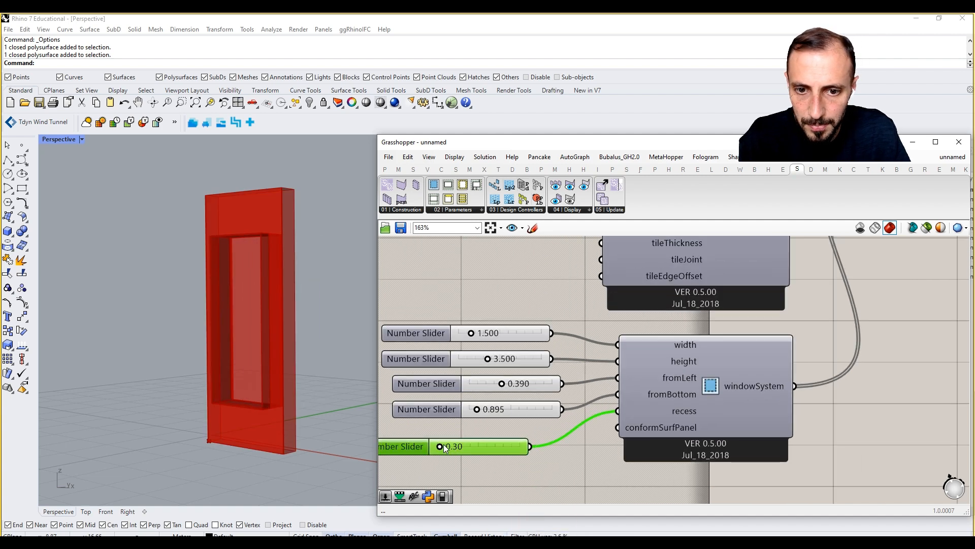
left_click_drag(440, 448, 443, 449)
right_click_drag(325, 443, 297, 267)
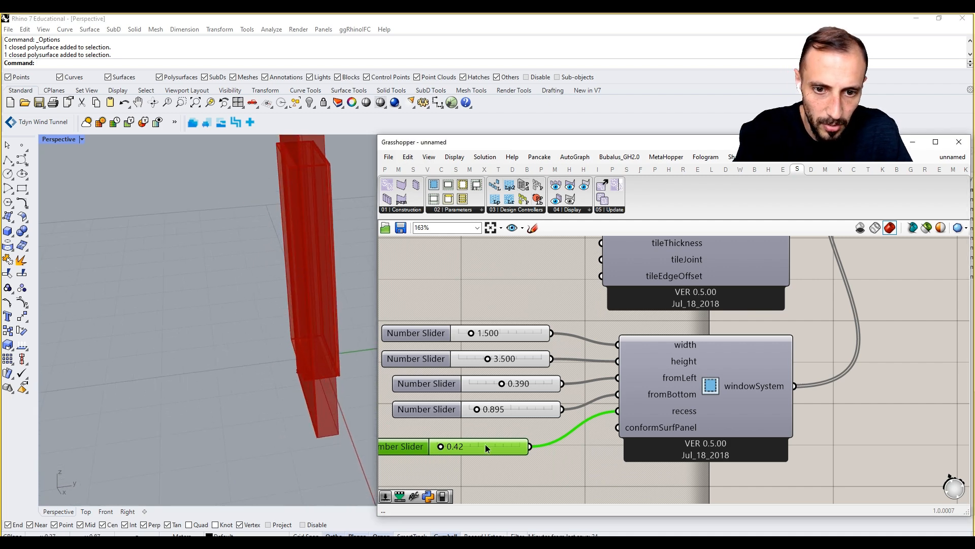
key("Delete")
- Read the description of the window component's conformSurfPanel input and look over the panel from the side
mouse_move(652, 430)
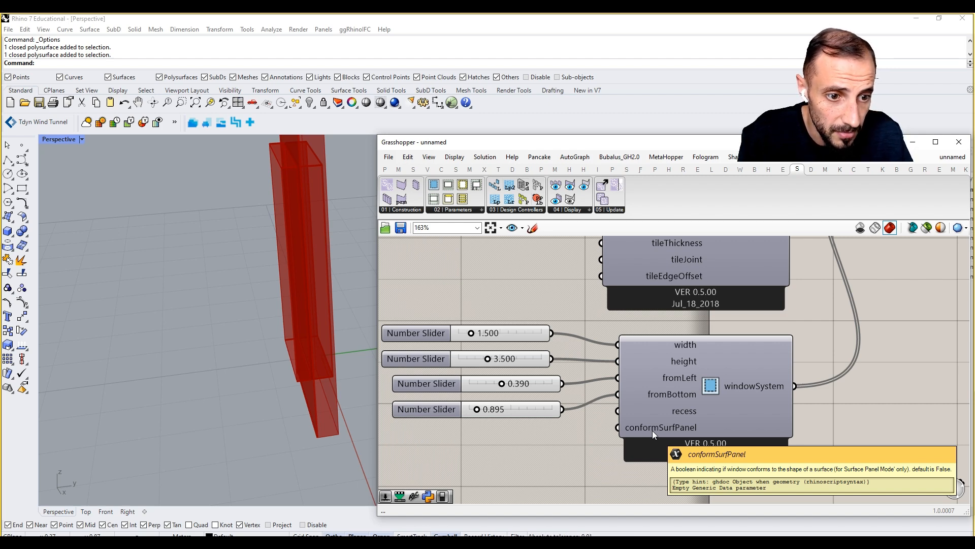
right_click_drag(271, 357, 268, 341, "shift")
scroll(268, 342, "down", 2)
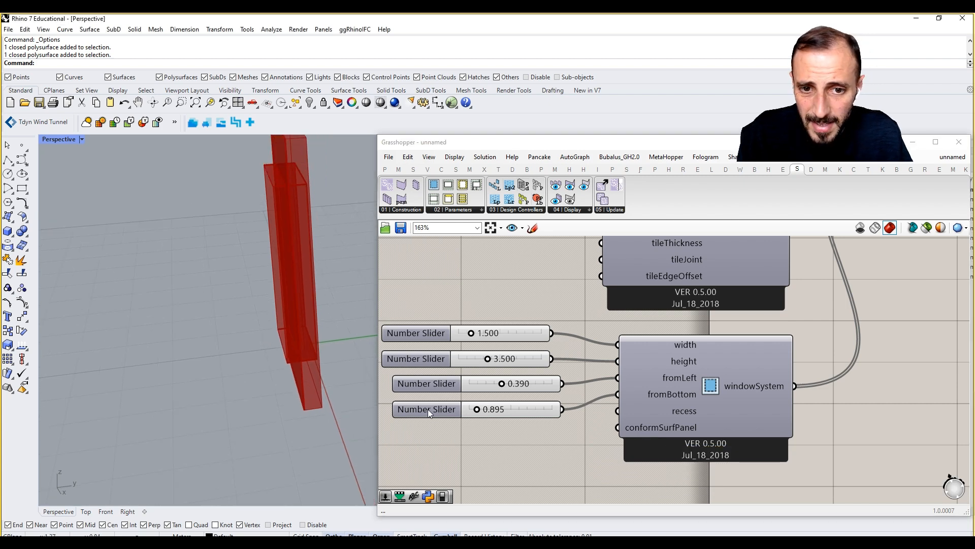
- Try a Boolean Toggle set to True on the window component's conformSurfPanel input, and delete the toggle
double_click(468, 458)
type("togg")
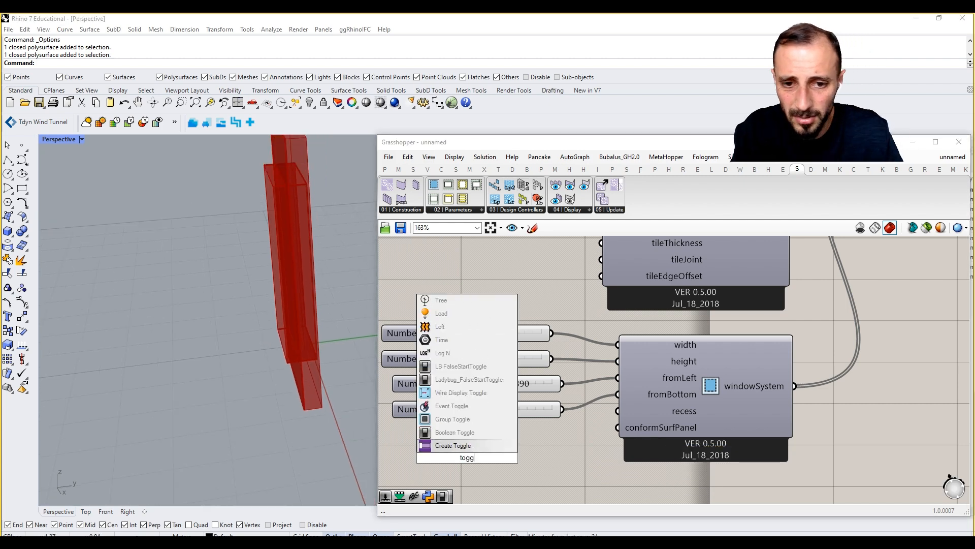
left_click(476, 438)
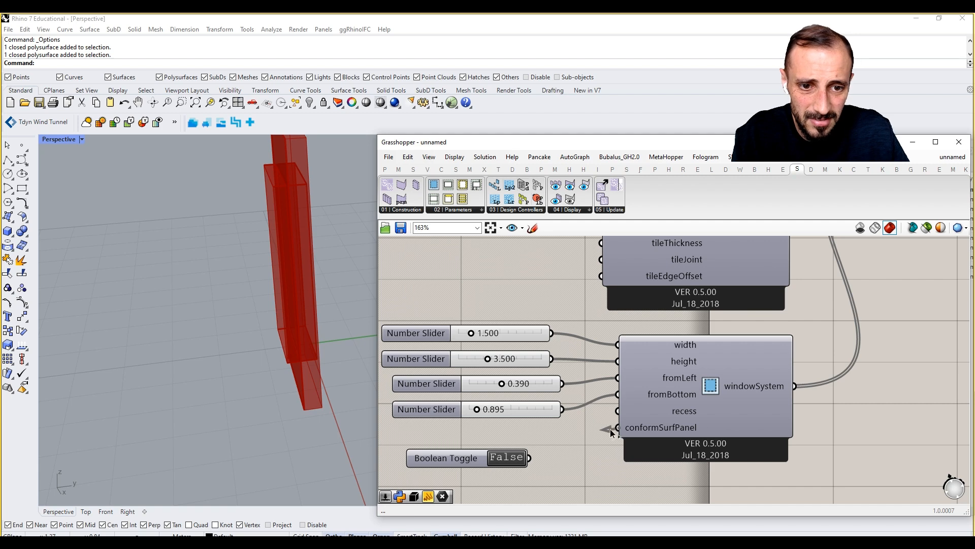
left_click_drag(616, 428, 529, 458)
left_click(516, 459)
left_click(517, 458)
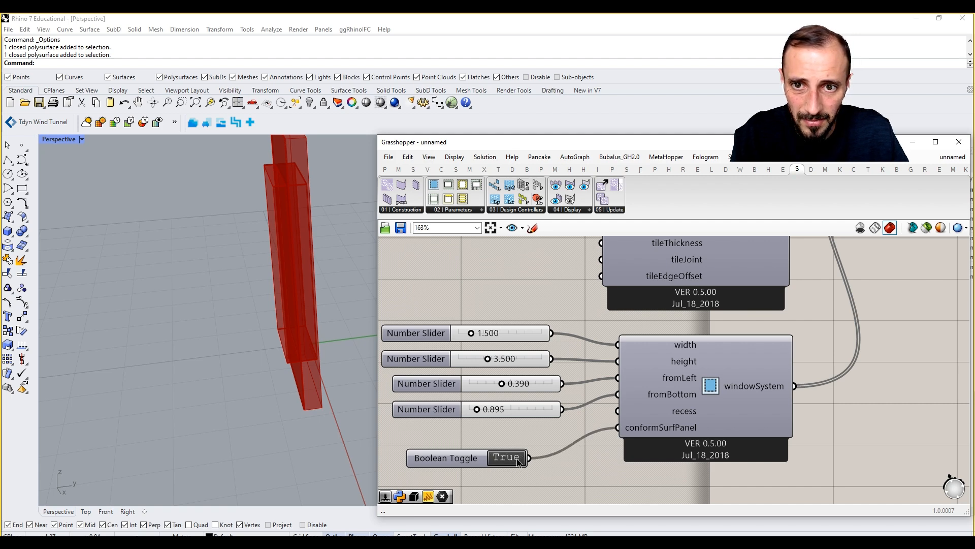
left_click(469, 456)
left_click(503, 437)
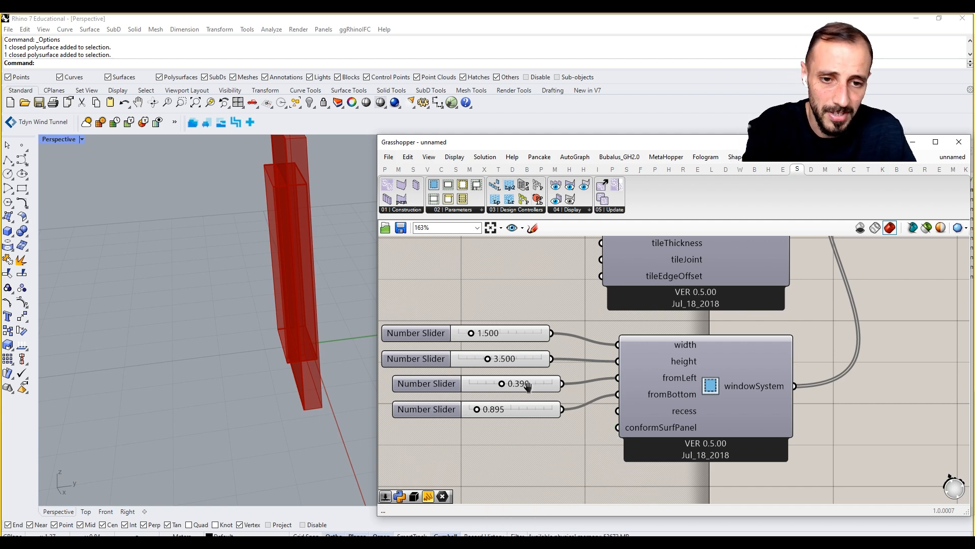
- Space the window component with its four sliders and the panelSystem component with its inputs farther apart on the canvas
scroll(549, 403, "down", 5)
left_click_drag(648, 370, 466, 448)
left_click_drag(588, 409, 590, 439)
left_click(632, 382)
left_click_drag(632, 382, 513, 304)
left_click_drag(591, 334, 575, 344)
left_click(629, 393)
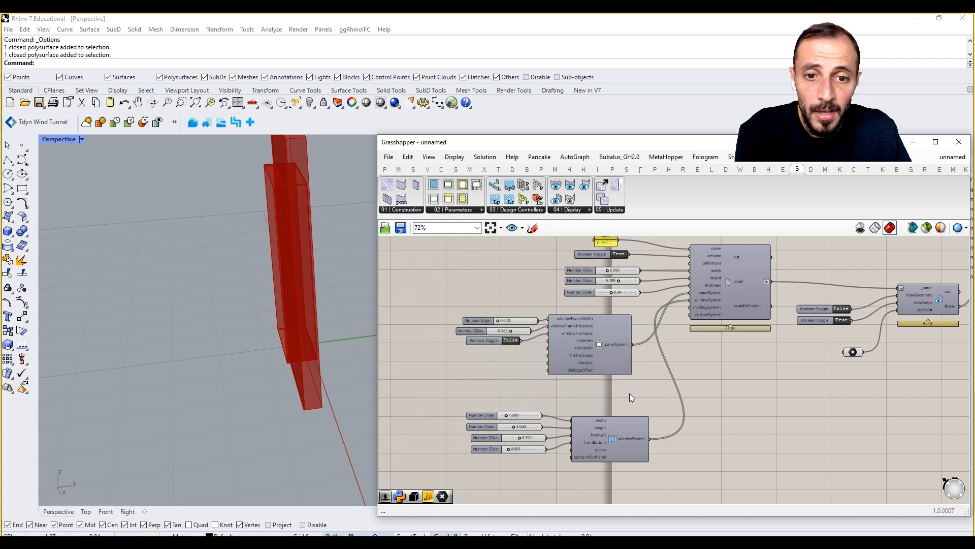
- Set the Boolean toggle on the display component's drawGeometry input to True
right_click_drag(264, 349, 311, 331)
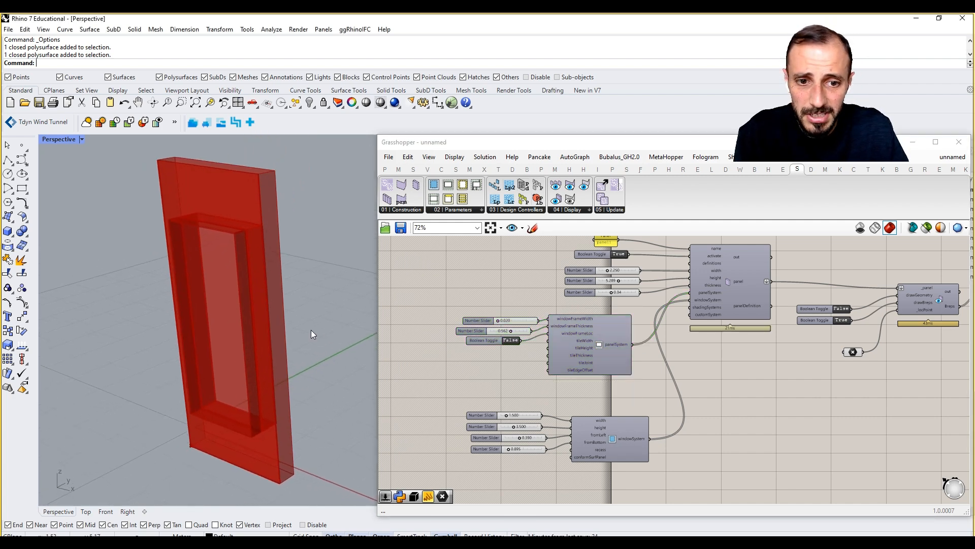
right_click_drag(744, 392, 660, 407)
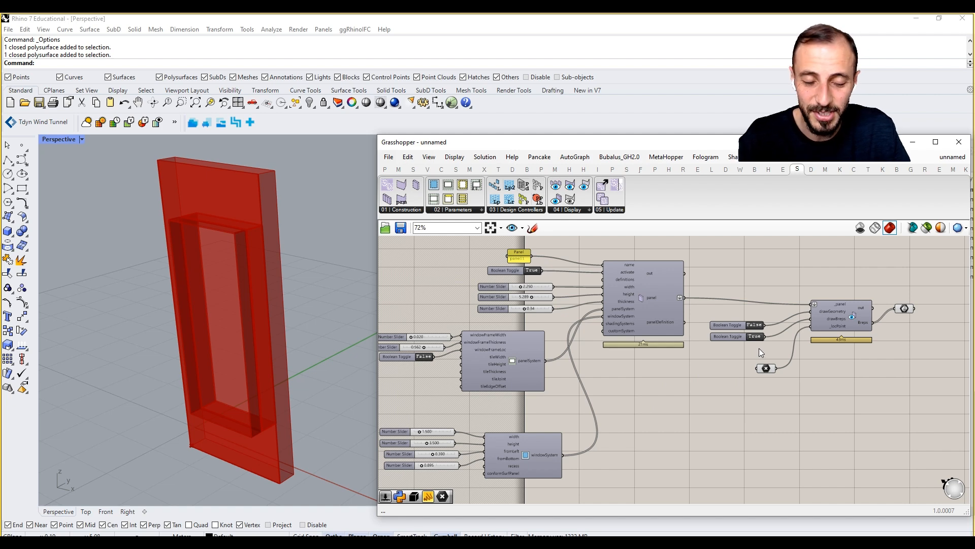
scroll(762, 345, "up", 1)
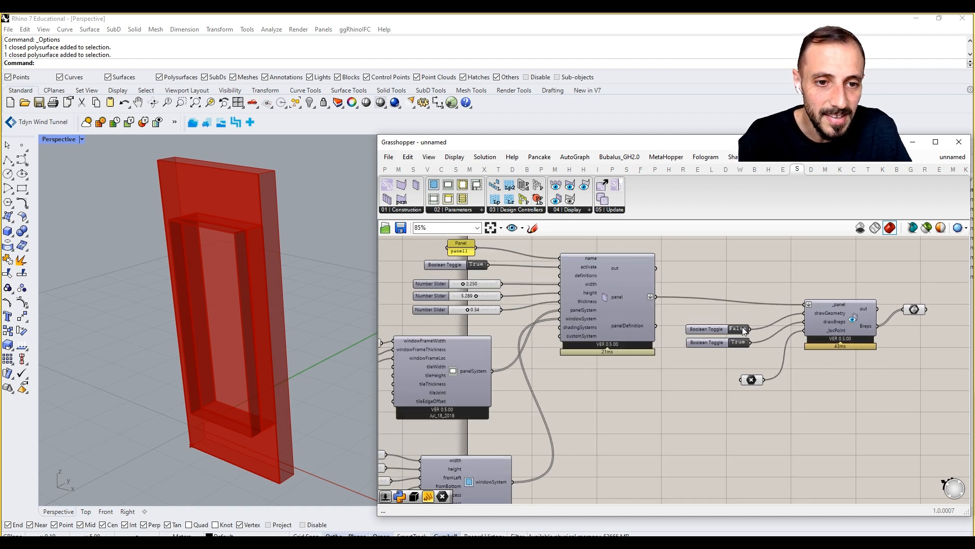
double_click(743, 331)
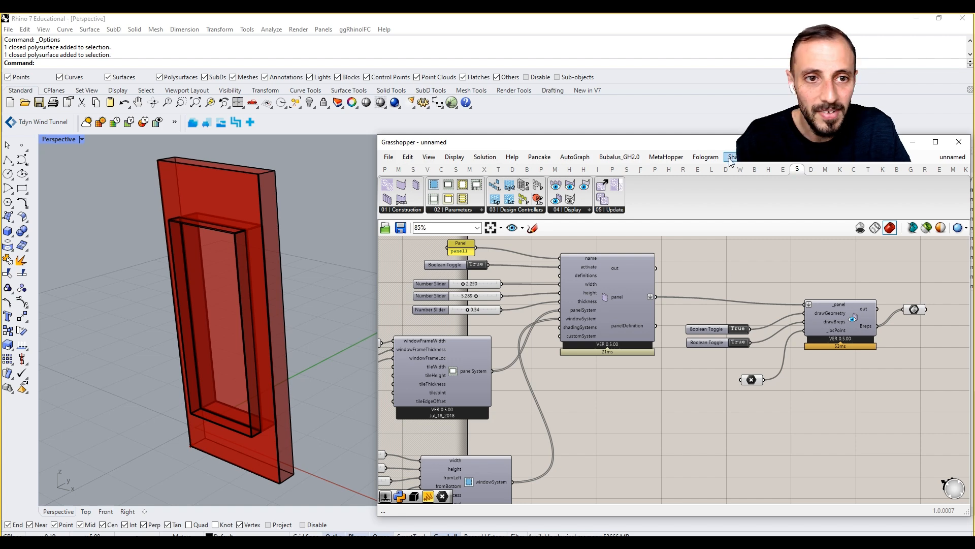
- Uncover the Rhino layer list and inspect the drawn panel's individual parts by selecting them in the viewport
left_click_drag(731, 136, 726, 365)
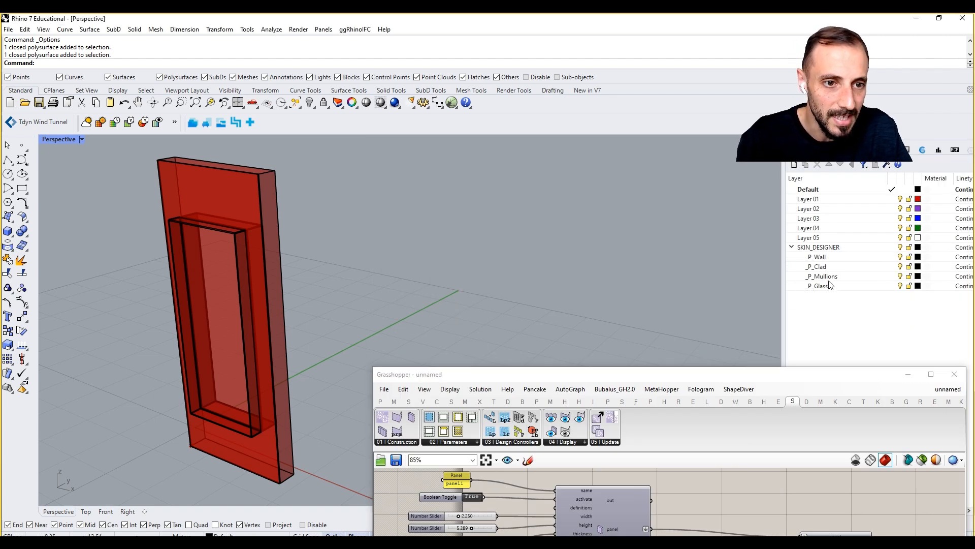
scroll(399, 282, "down", 3)
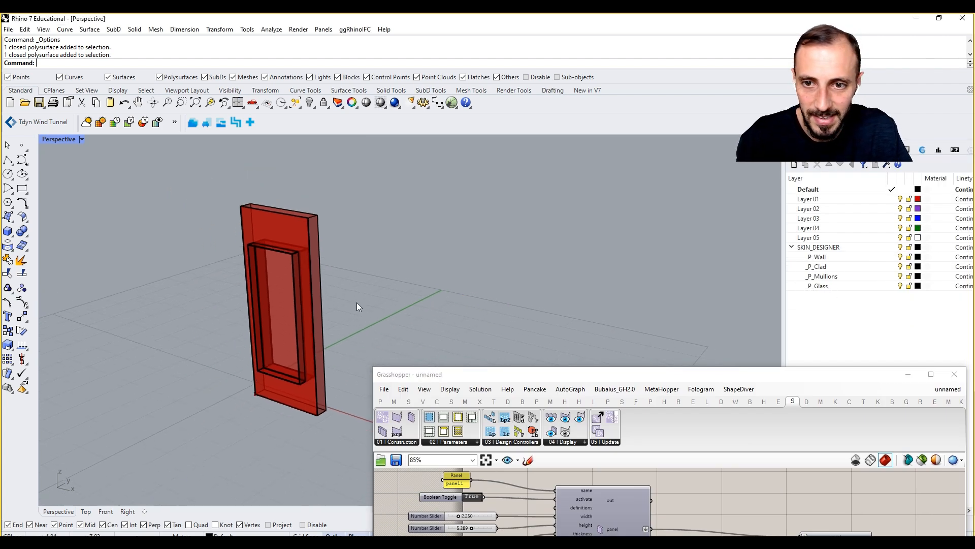
left_click(307, 221)
left_click(348, 257)
left_click(283, 252)
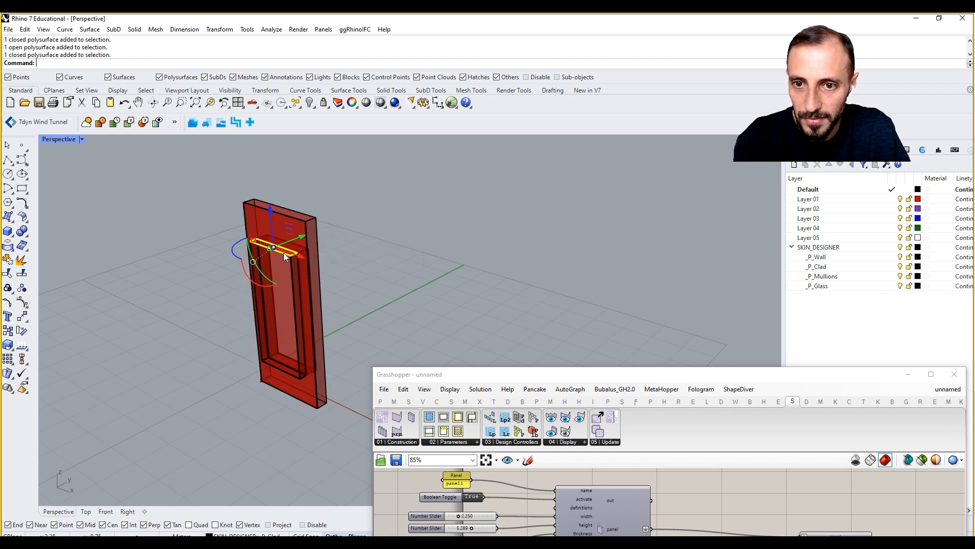
left_click(349, 282)
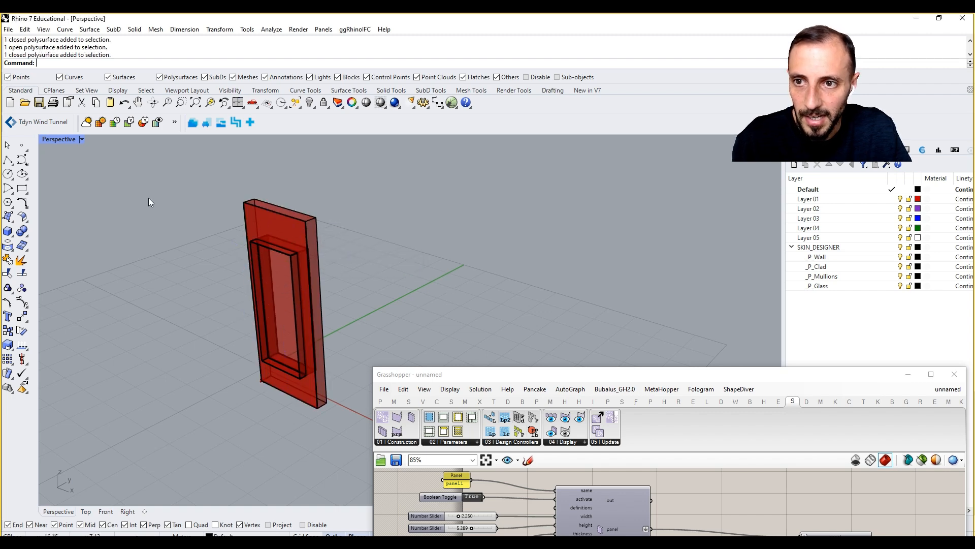
- Turn off the preview of the Brep parameter after the display component and set the Perspective viewport to Shaded
left_click_drag(808, 375, 794, 317)
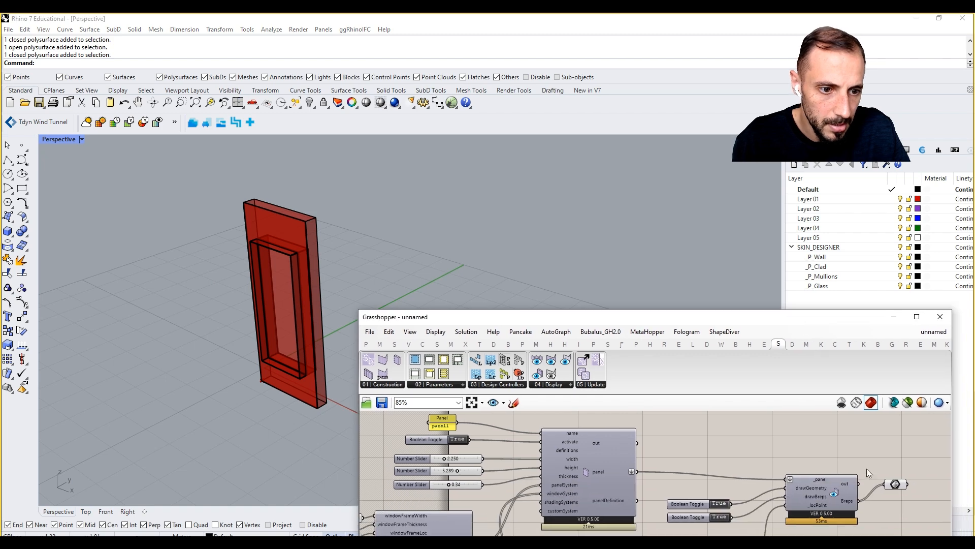
right_click(895, 486)
left_click(907, 401)
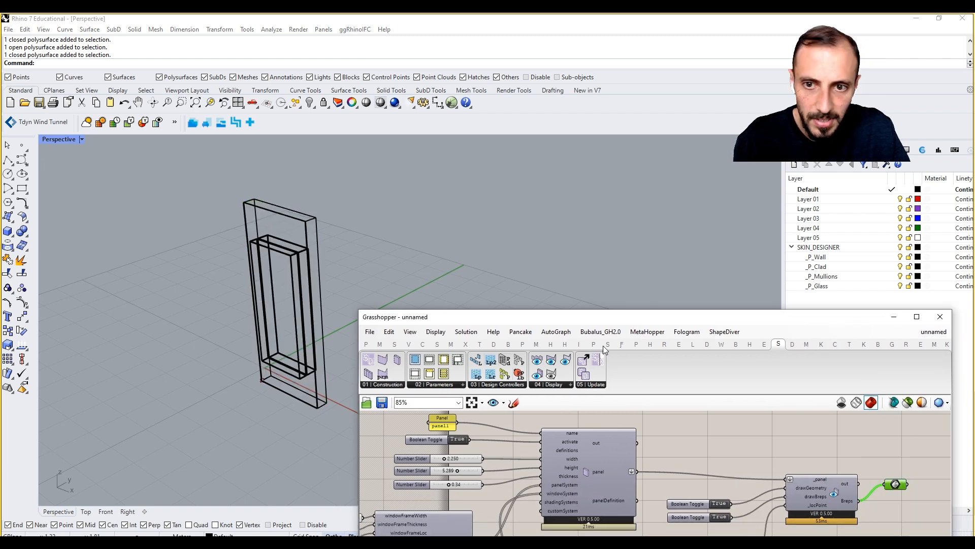
left_click(81, 139)
left_click(109, 134)
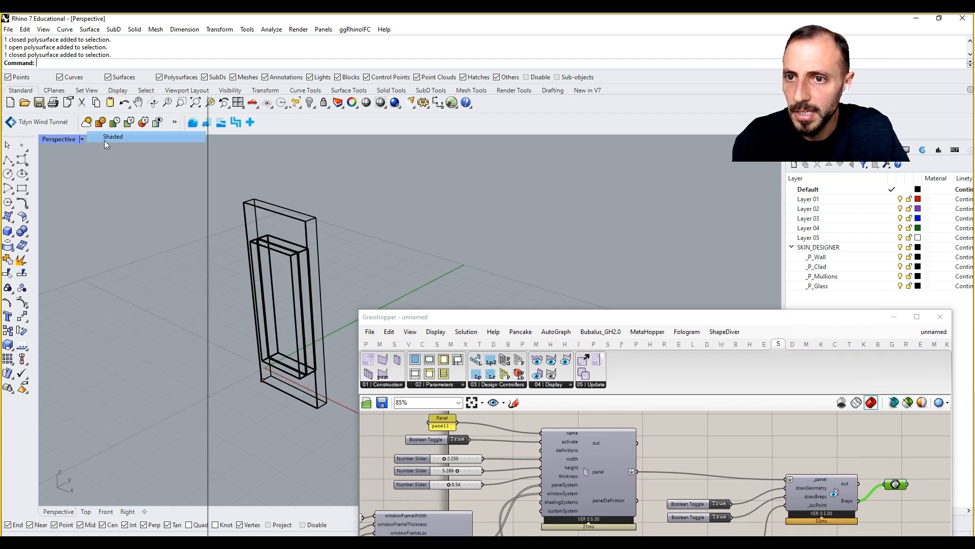
left_click_drag(441, 320, 484, 436)
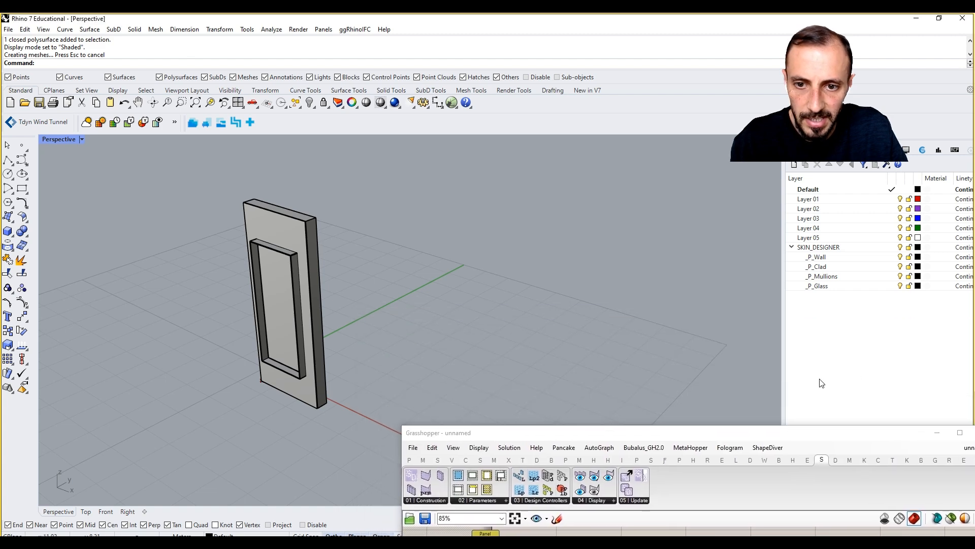
- Set the _P_Glass layer's colour to semi-transparent blue #007CFF with an alpha of 143
left_click(919, 287)
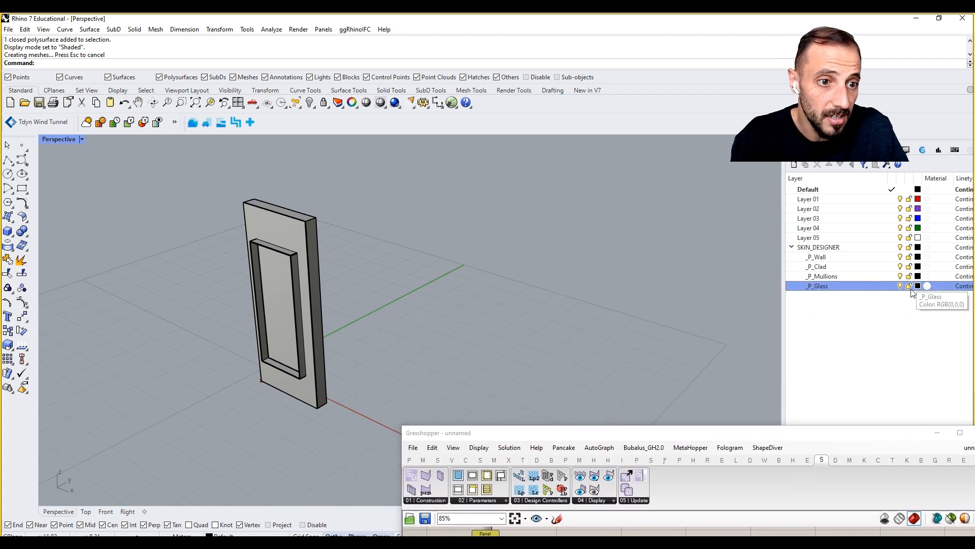
left_click(918, 286)
left_click(387, 310)
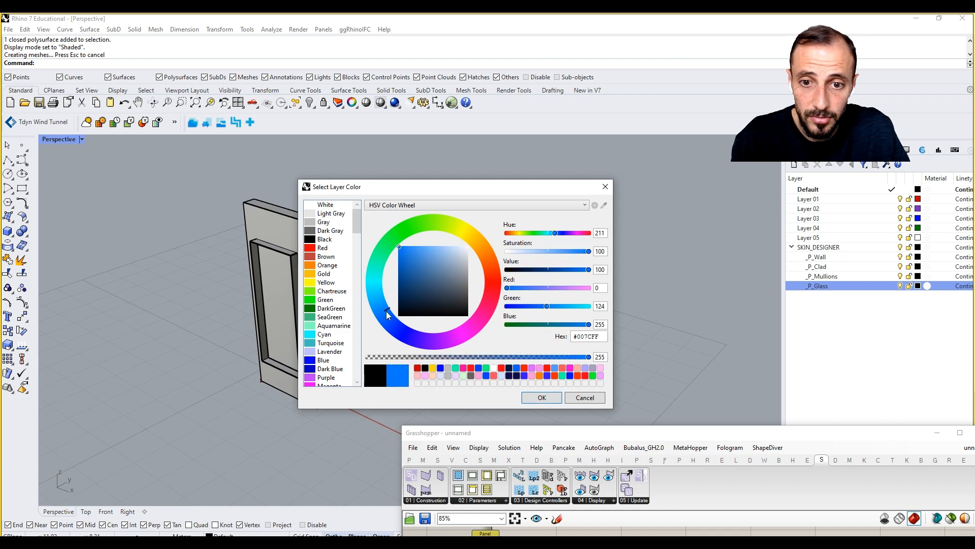
left_click_drag(583, 356, 472, 358)
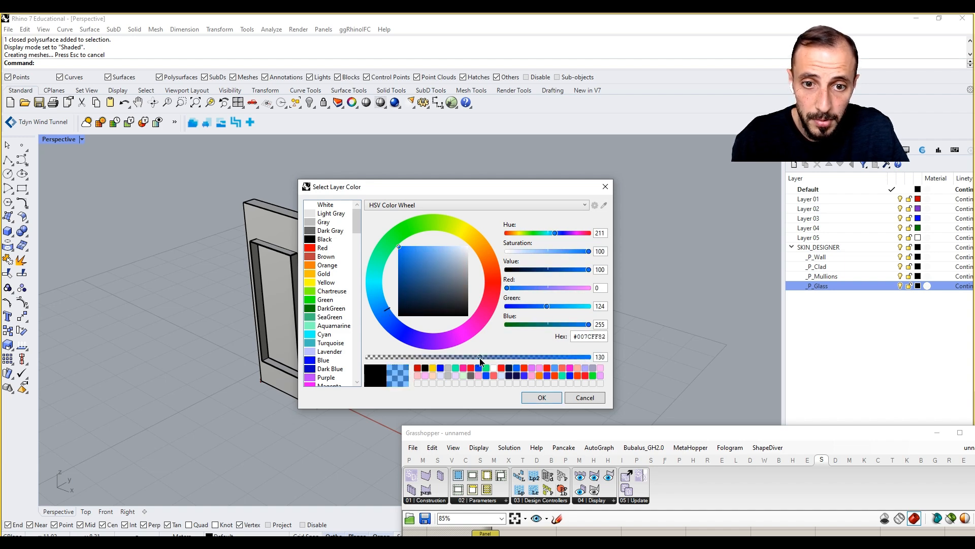
left_click(541, 397)
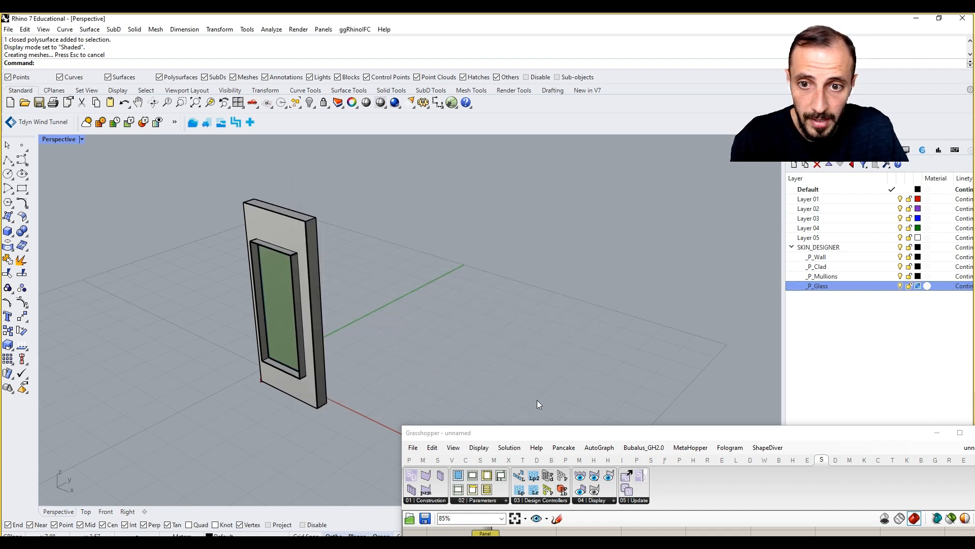
- Examine the glass pane in the panel from several angles and select it to check how its colour displays
right_click_drag(639, 339, 412, 346)
left_click_drag(520, 438, 530, 182)
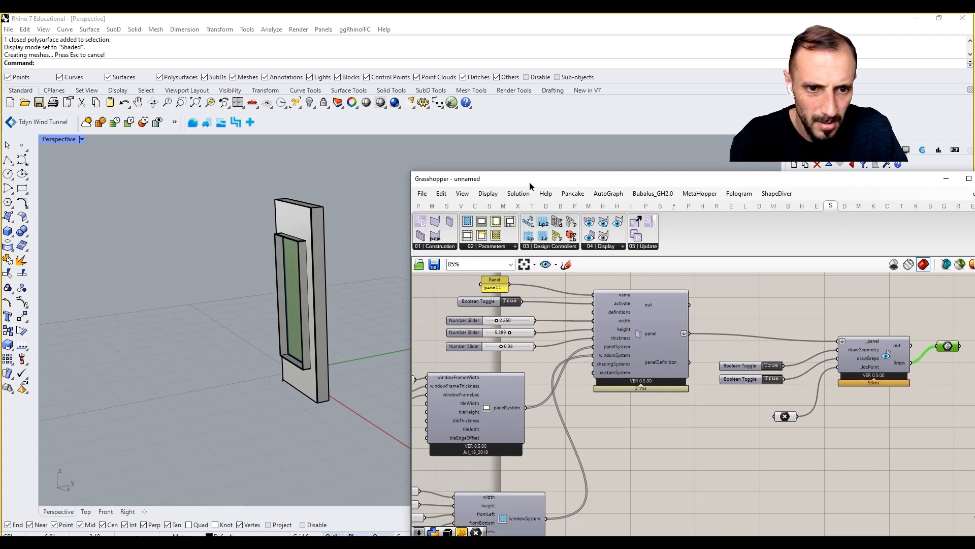
left_click_drag(762, 409, 807, 445)
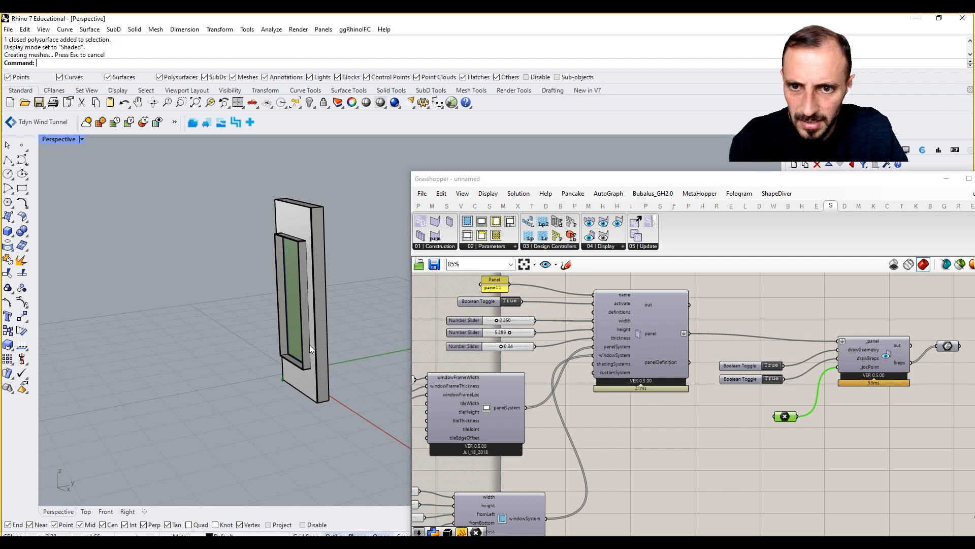
left_click(294, 310)
left_click(373, 263)
right_click_drag(318, 272, 376, 281)
scroll(281, 293, "up", 4)
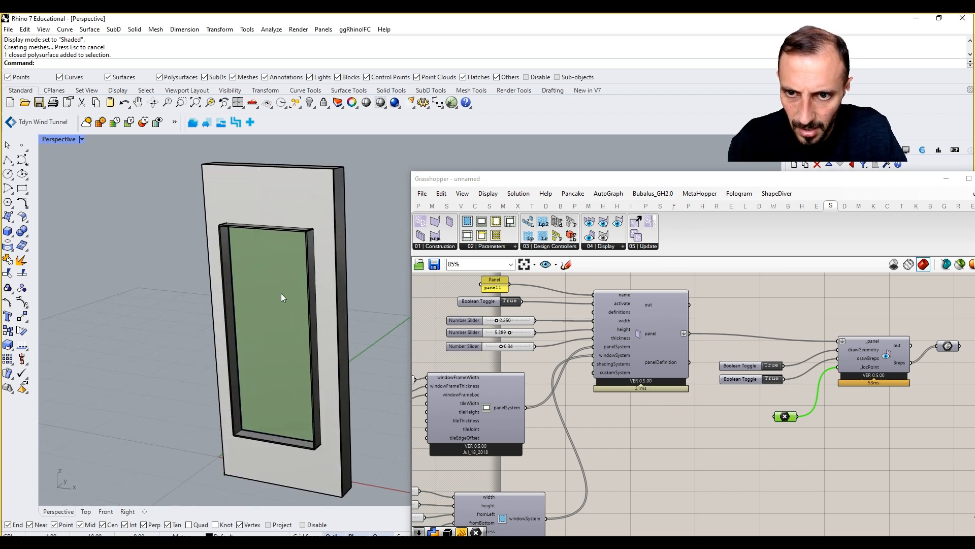
left_click(280, 292)
right_click_drag(278, 292, 255, 277)
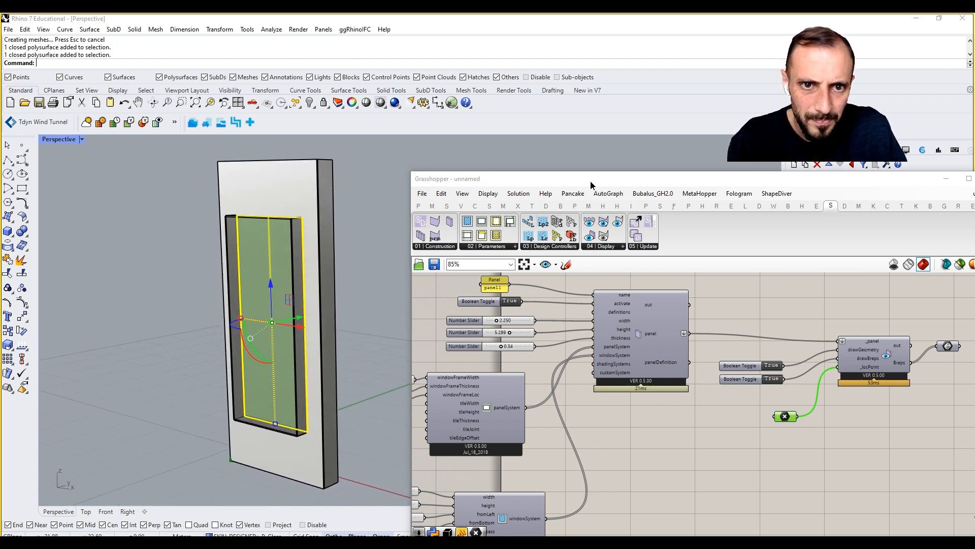
- Change the _P_Glass layer's colour to opaque blue #2A29FF with an alpha of 255
left_click_drag(591, 181, 614, 398)
left_click(917, 286)
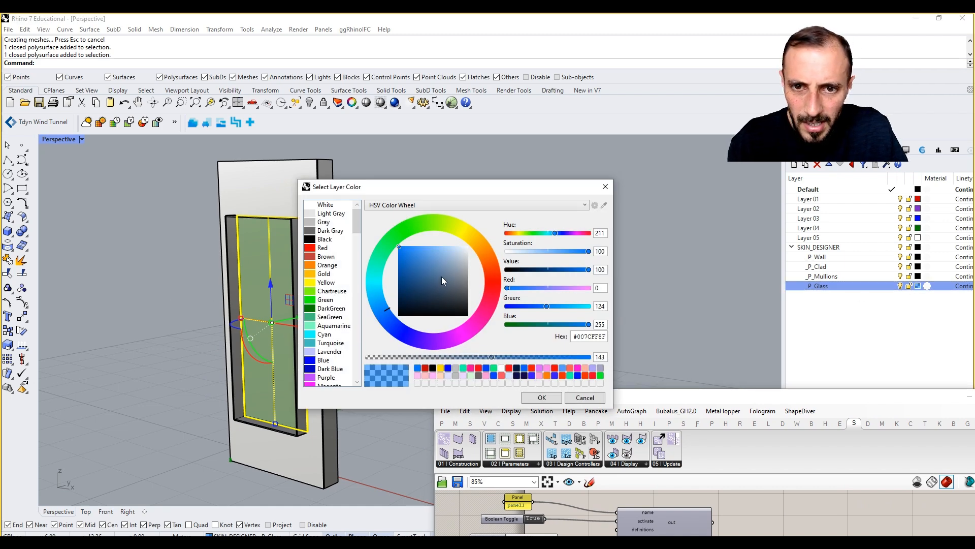
left_click_drag(441, 276, 410, 243)
left_click_drag(375, 288, 404, 331)
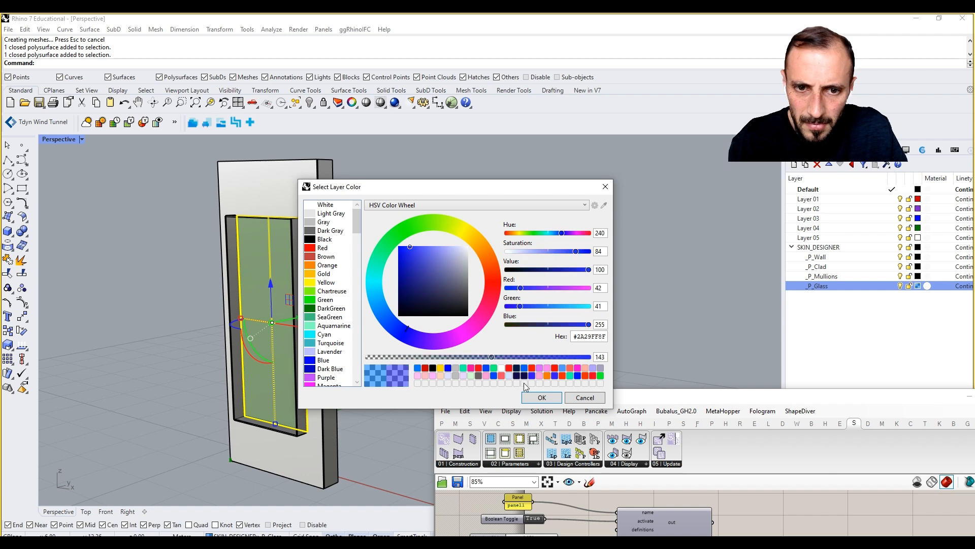
left_click_drag(494, 358, 616, 367)
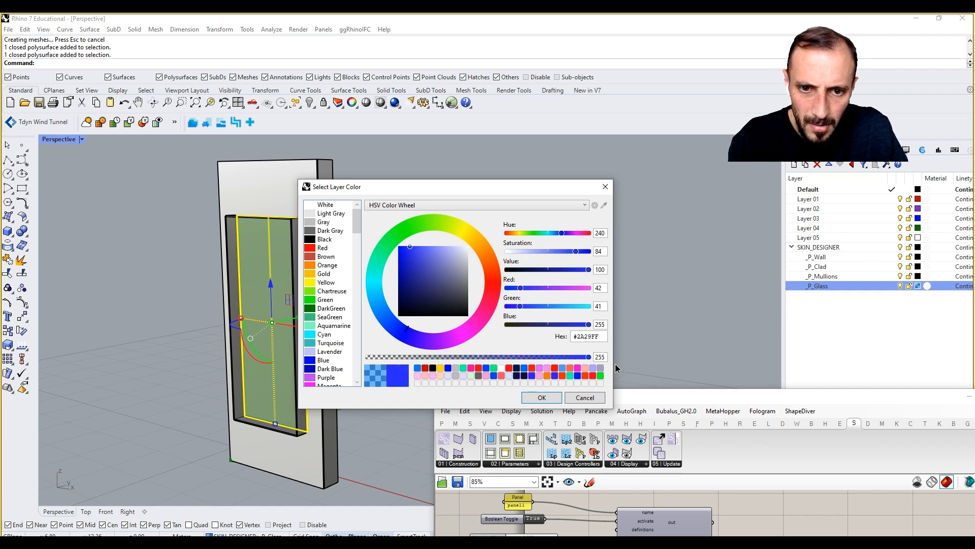
left_click(541, 397)
right_click_drag(483, 338, 541, 280)
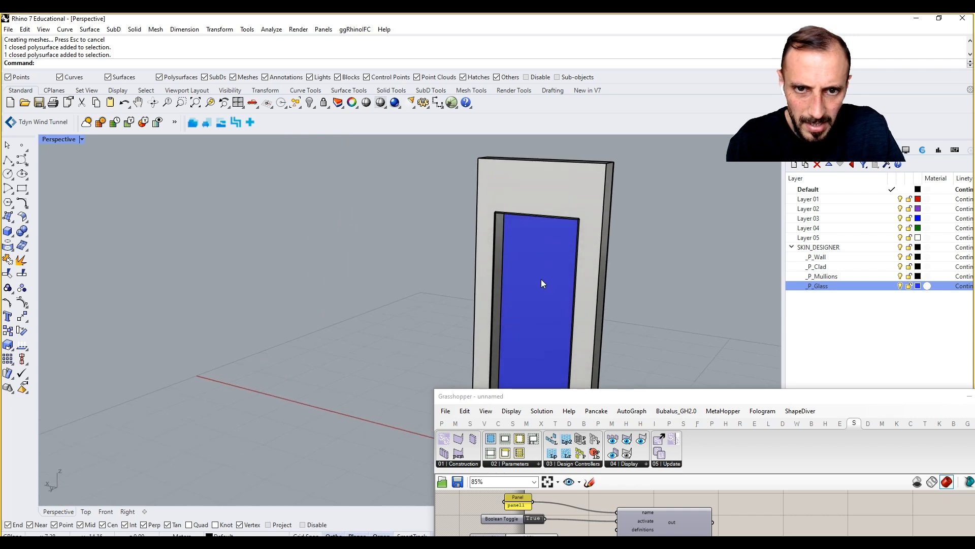
- Lower the alpha of the _P_Glass layer's blue colour to make the glass semi-transparent
left_click(918, 287)
left_click_drag(589, 359, 510, 357)
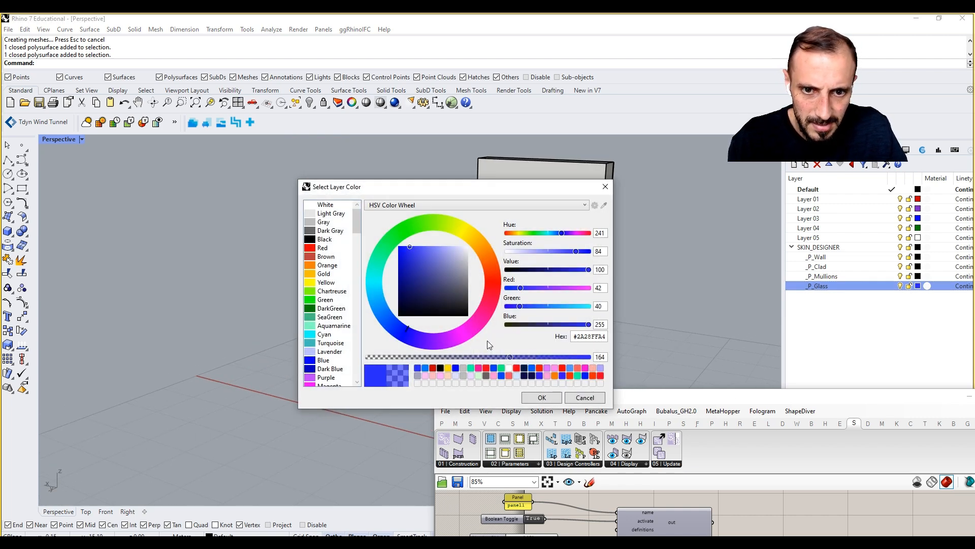
left_click_drag(480, 195, 281, 199)
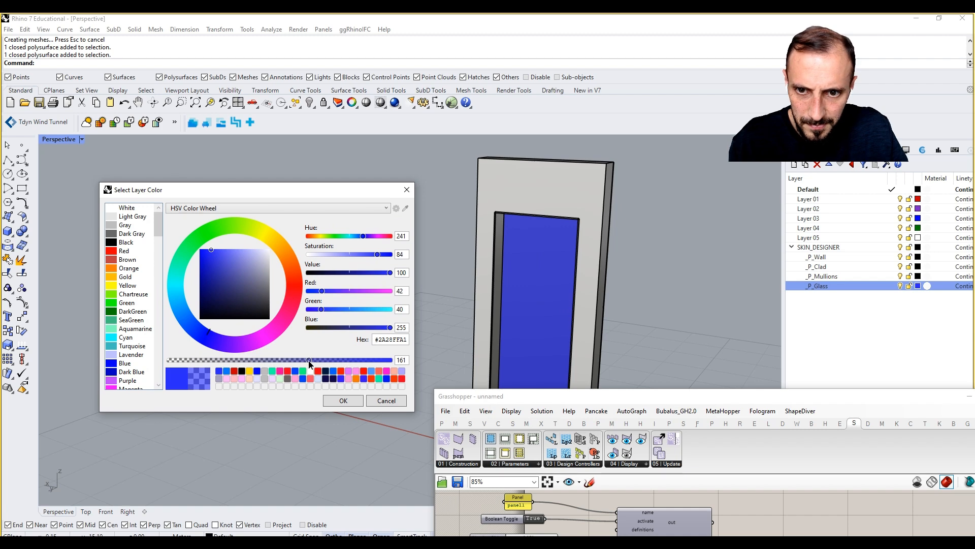
left_click_drag(309, 364, 278, 361)
left_click(343, 400)
right_click_drag(527, 325, 277, 327)
- Try to reverse the glass pane's surface direction with Flip and look over the pane
left_click(277, 329)
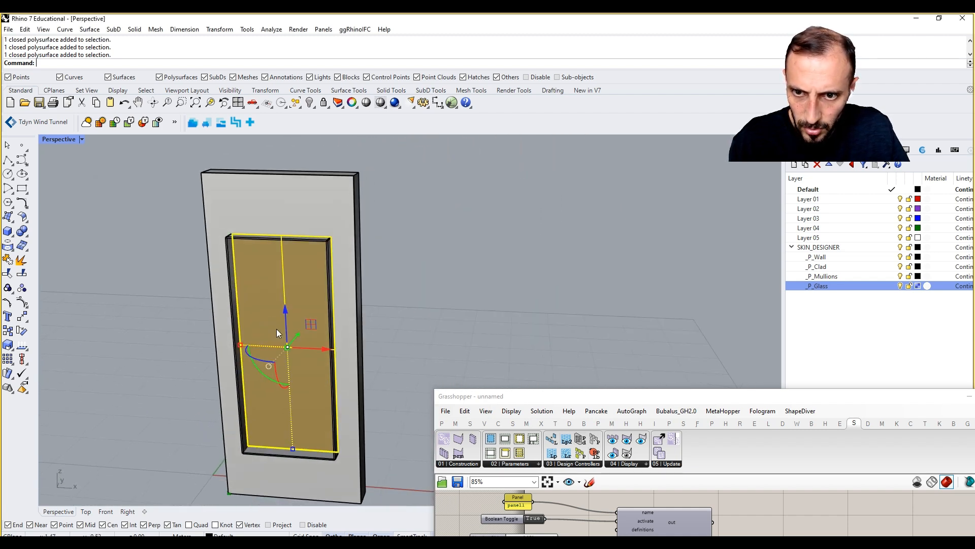
key("Return")
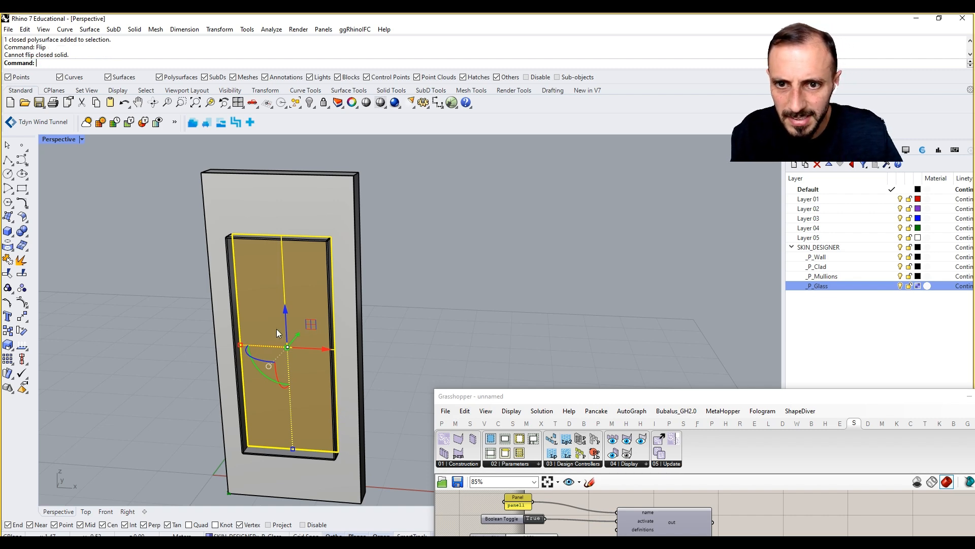
key("Escape")
scroll(282, 270, "up", 7)
right_click_drag(282, 245, 304, 245)
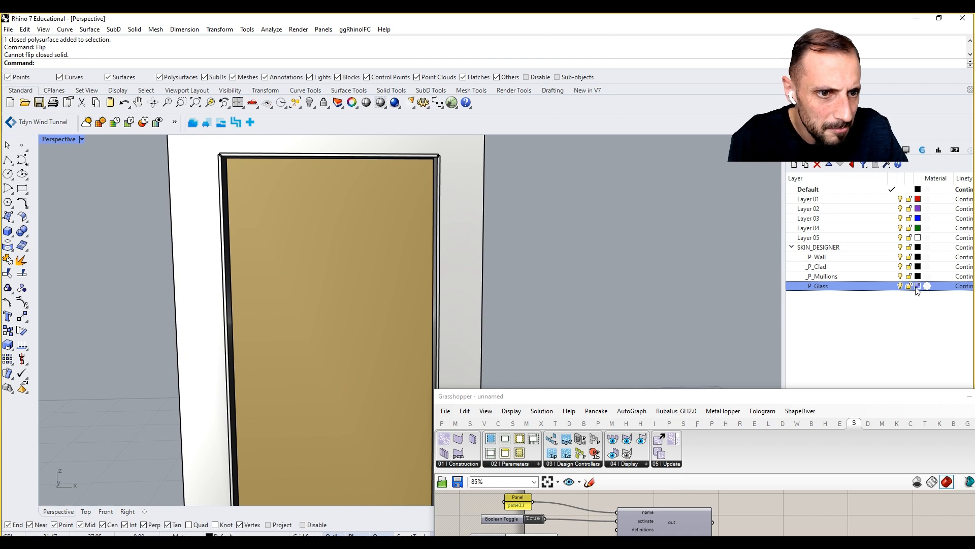
scroll(366, 322, "down", 6)
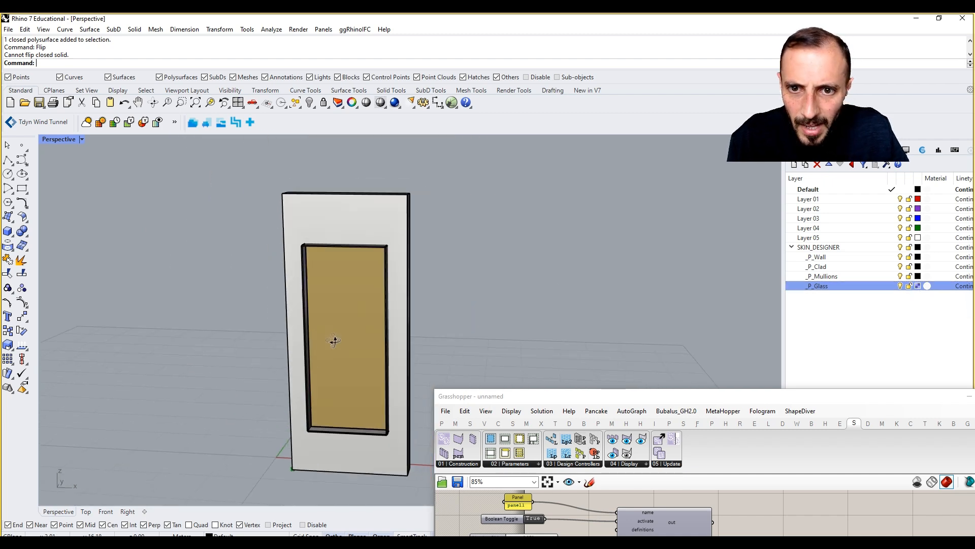
- Raise the alpha of the _P_Glass layer's blue colour to 255 to make the glass opaque
right_click_drag(335, 341, 325, 341)
left_click(917, 286)
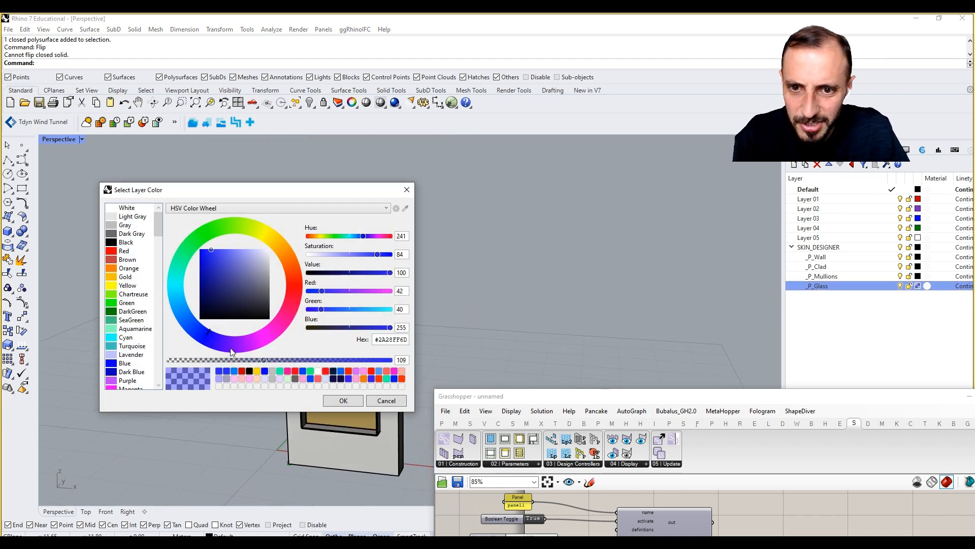
left_click_drag(258, 358, 392, 360)
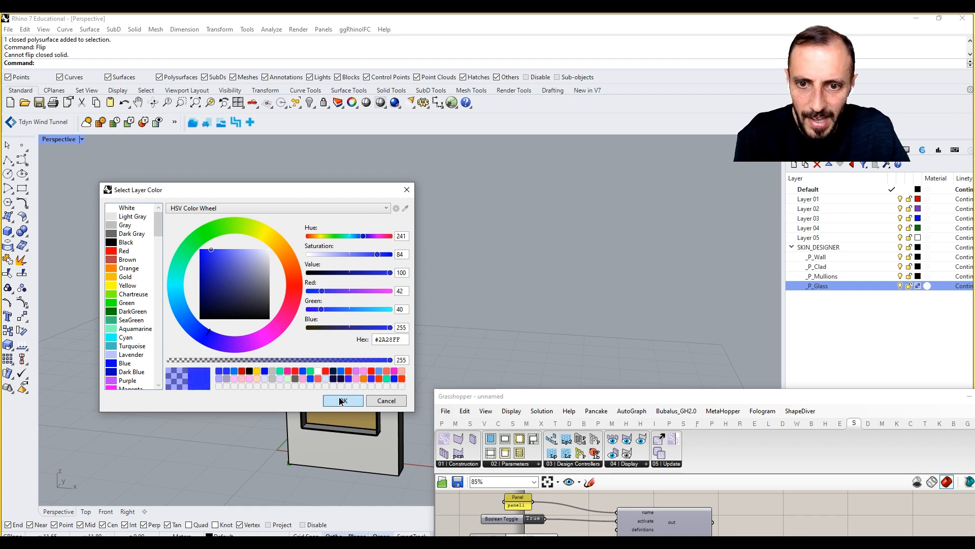
left_click(339, 401)
- Move the Grasshopper window clear of the facade panel and set the window opening's height to 3.355
left_click_drag(474, 396, 566, 206)
right_click_drag(701, 393, 745, 377)
scroll(745, 376, "down", 2)
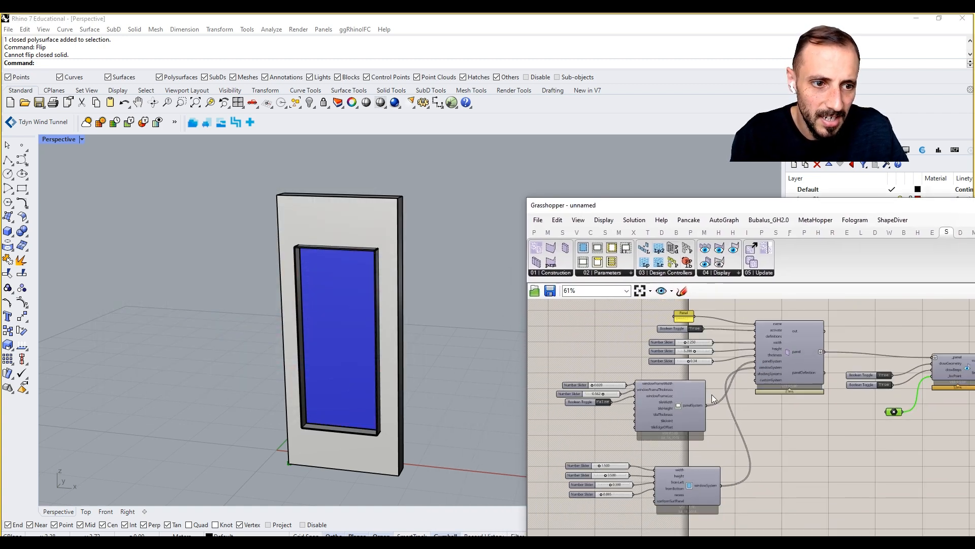
scroll(654, 393, "up", 5)
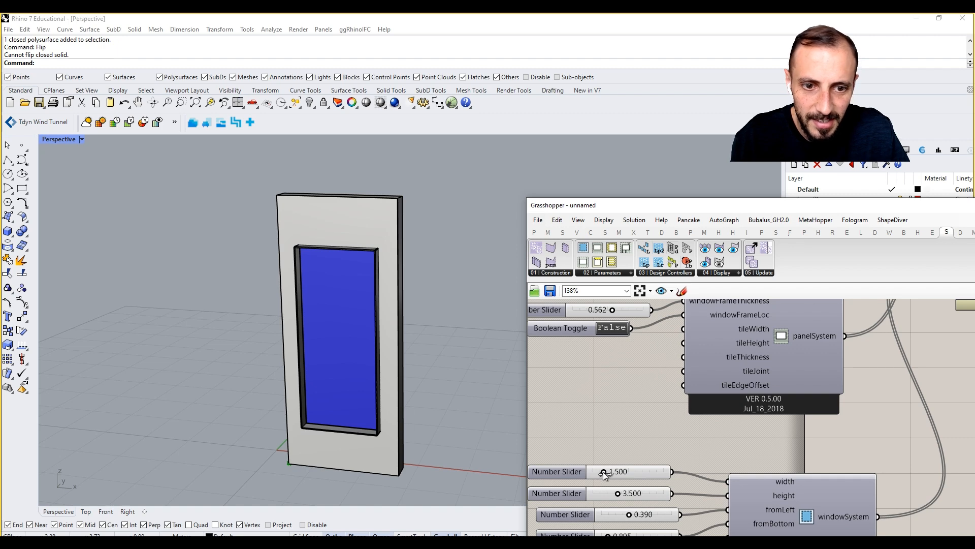
right_click_drag(372, 361, 293, 379)
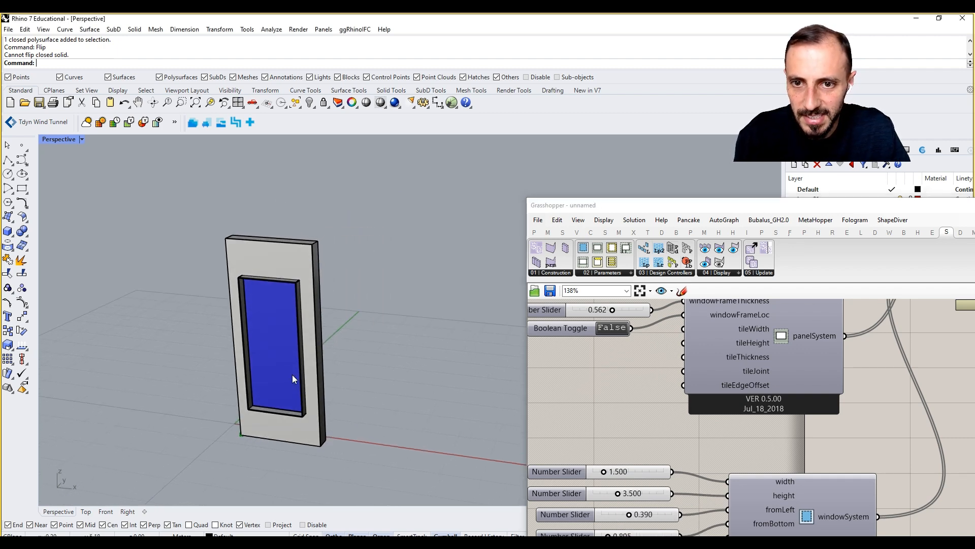
left_click_drag(604, 472, 617, 496)
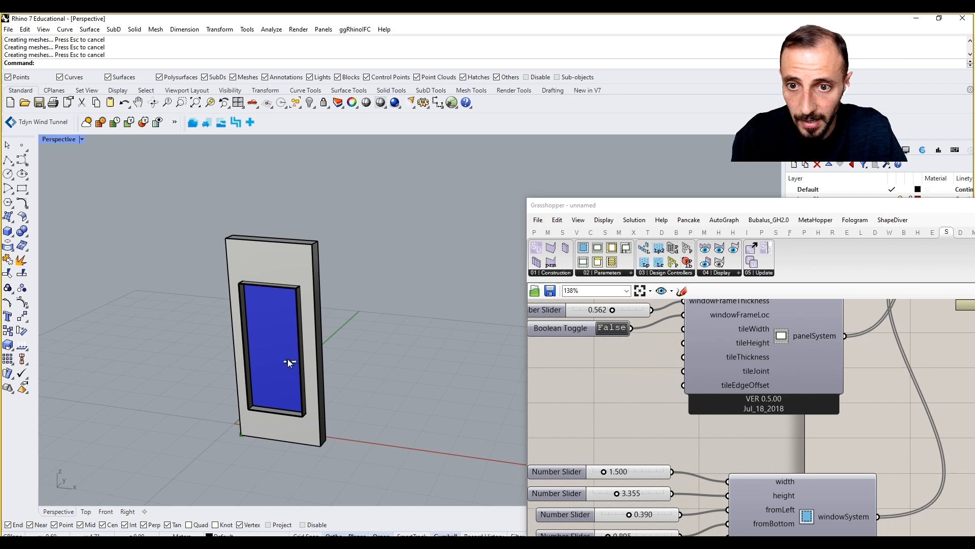
right_click_drag(288, 362, 315, 358)
- Set the window opening's offset from the left to 0.347 and from the bottom to 1.112
right_click_drag(683, 506, 672, 461)
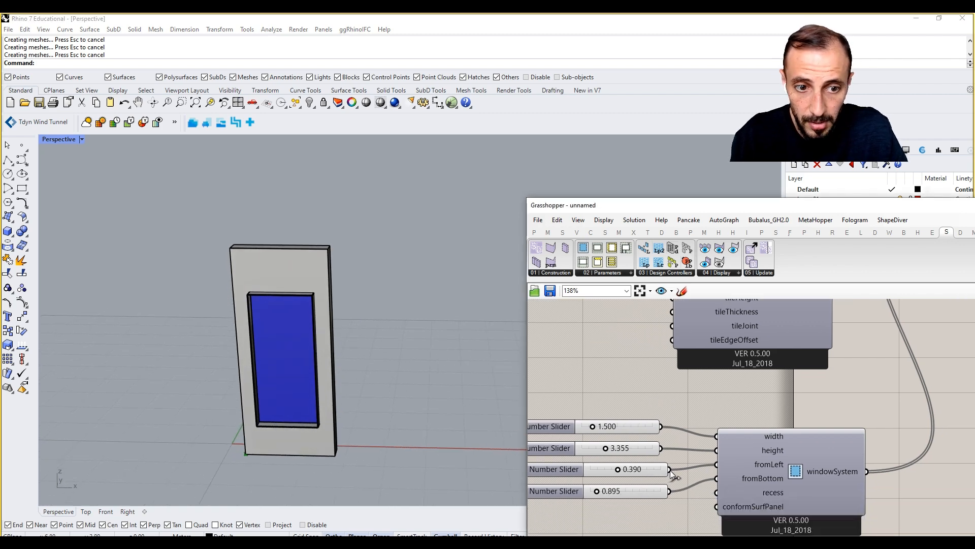
left_click_drag(618, 469, 598, 491)
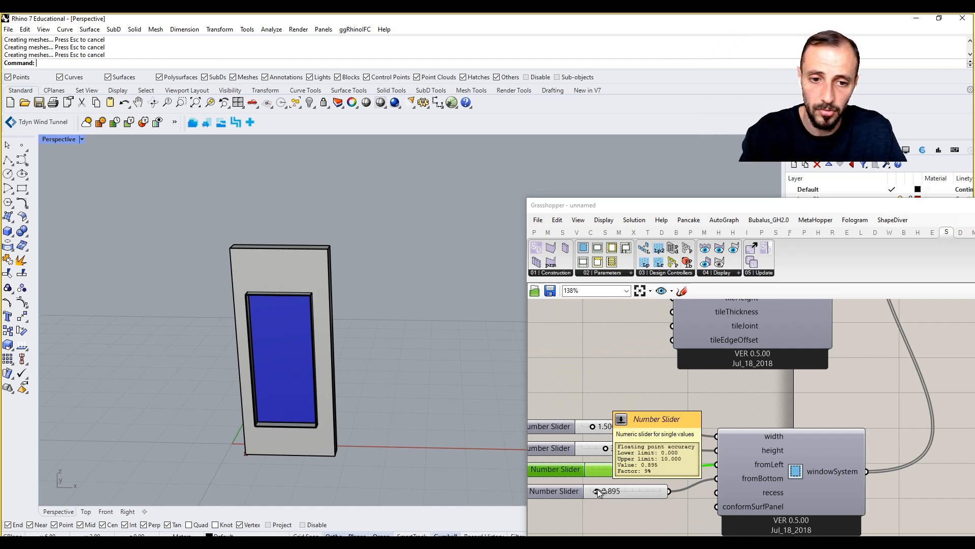
left_click(598, 489)
left_click_drag(596, 490, 598, 492)
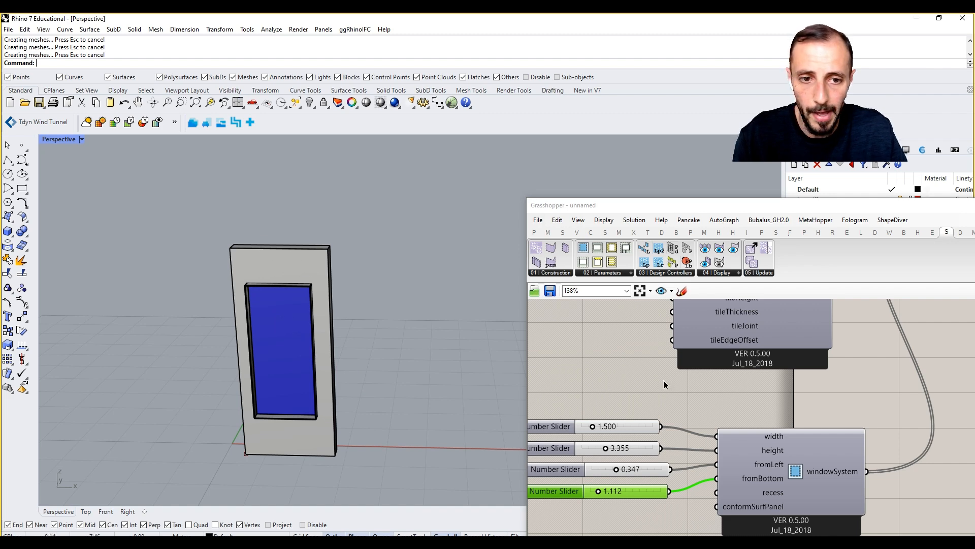
scroll(663, 380, "down", 3)
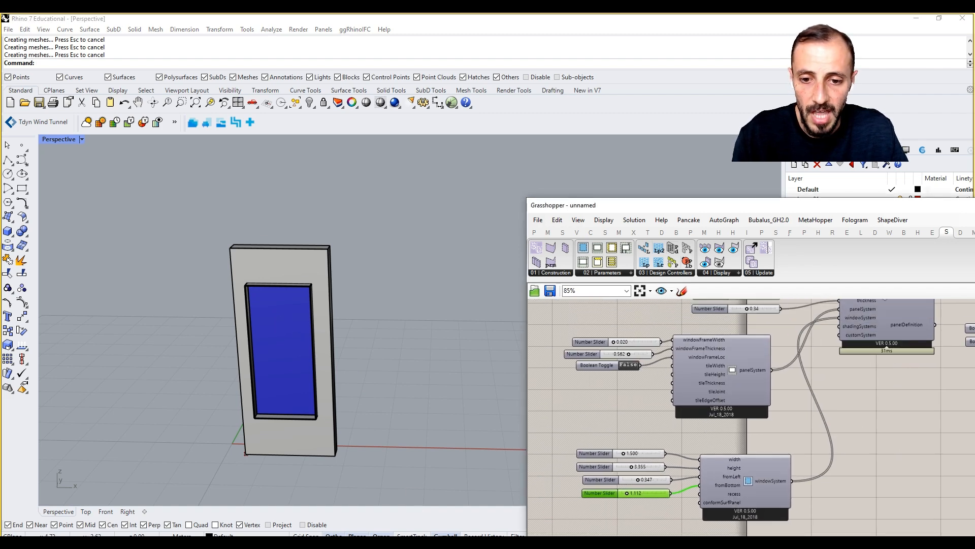